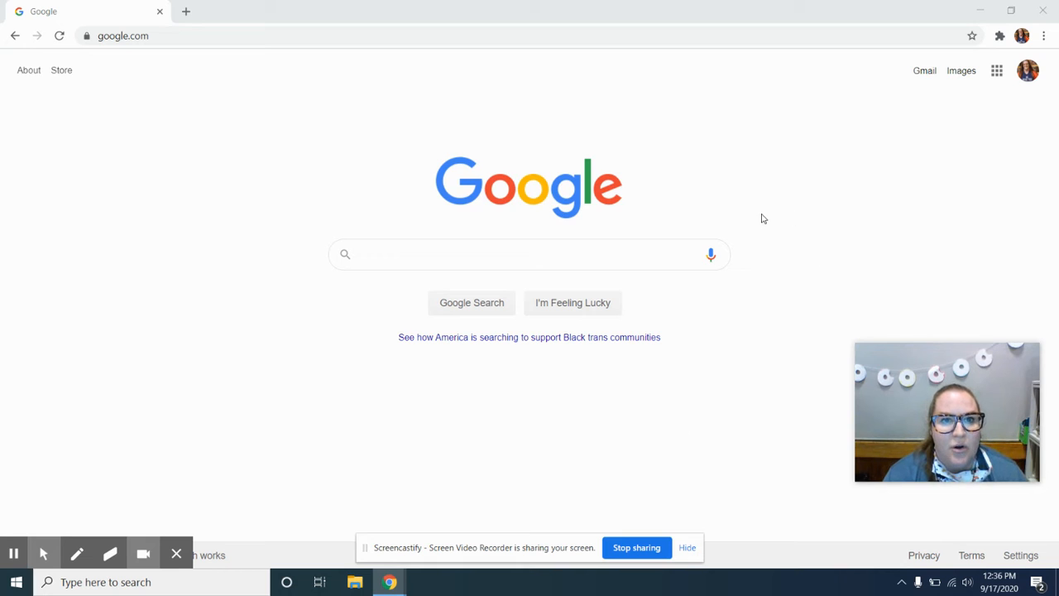
Search Google for "chrome music lab" and open the Chrome Music Lab site from the results
click(414, 256)
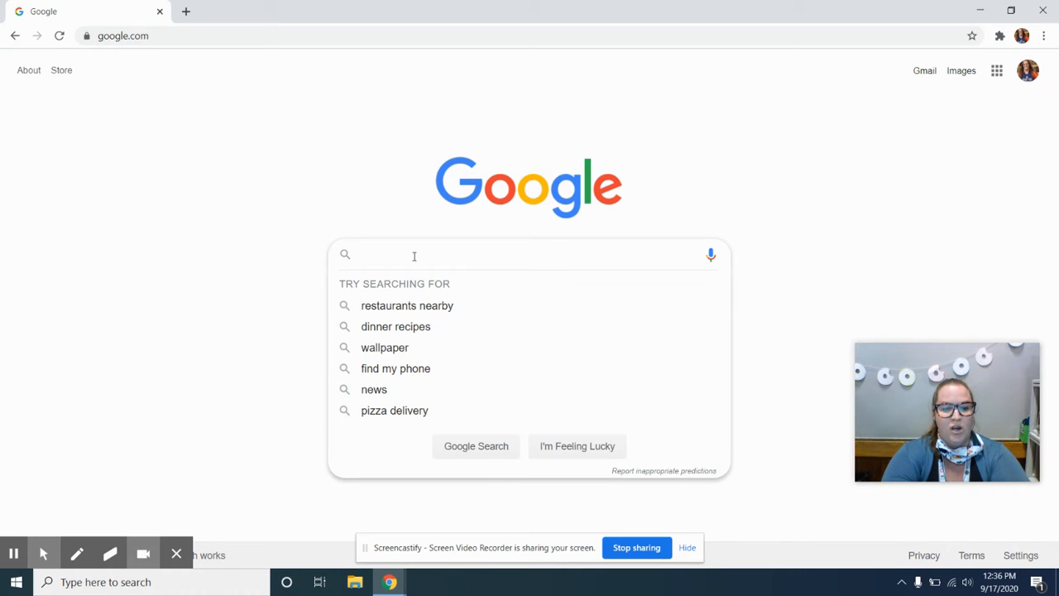
text(chrome musi)
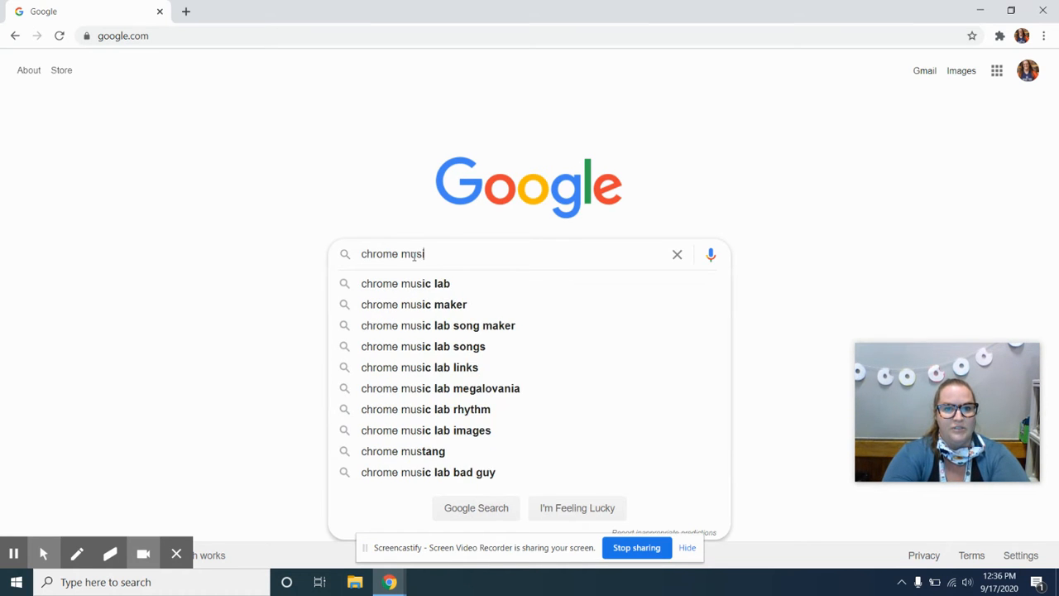
text(c lab)
key(Return)
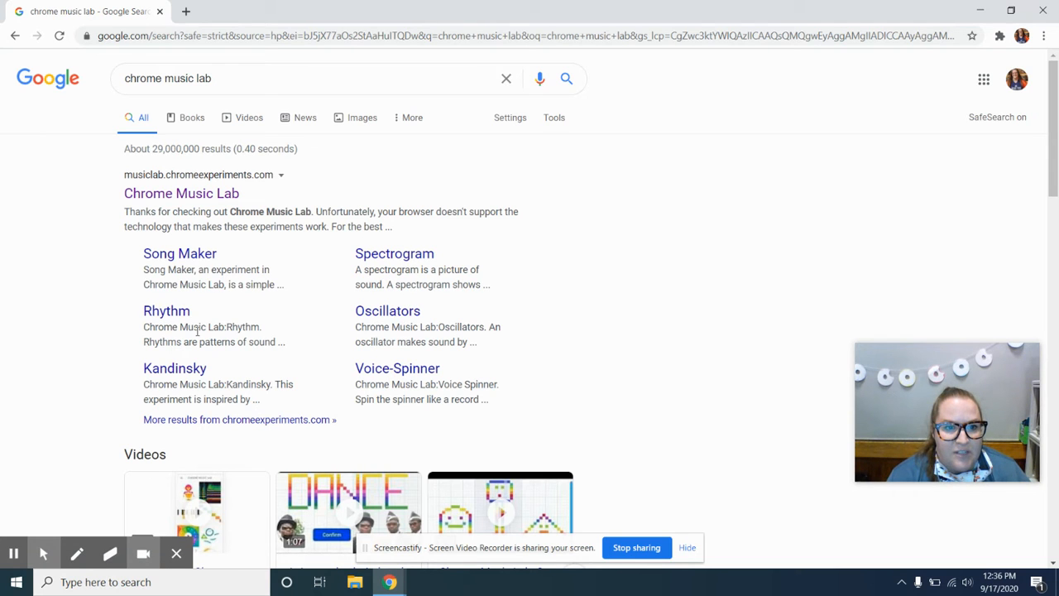
click(212, 199)
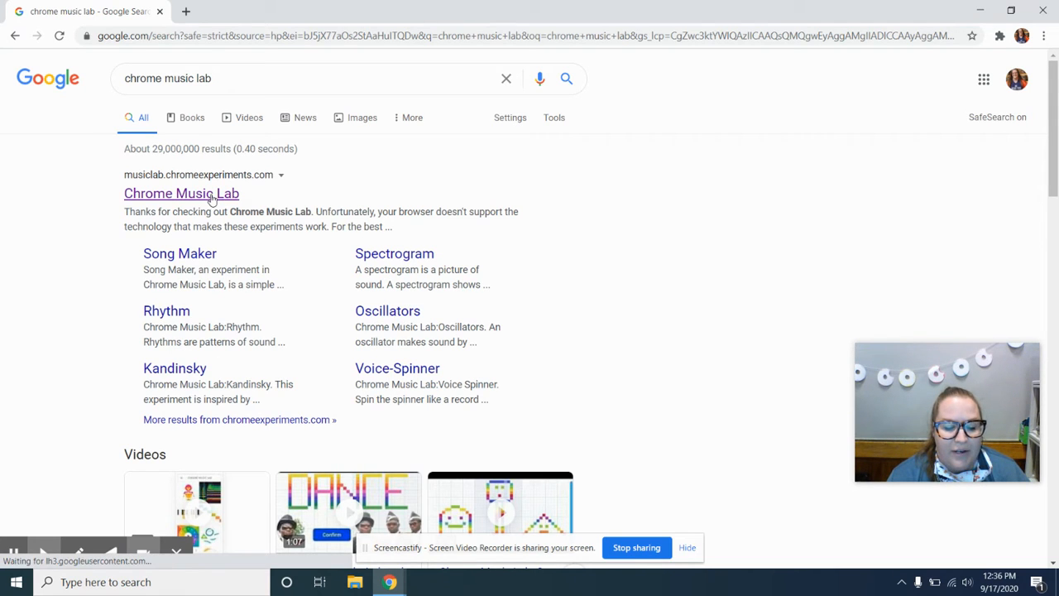
click(212, 198)
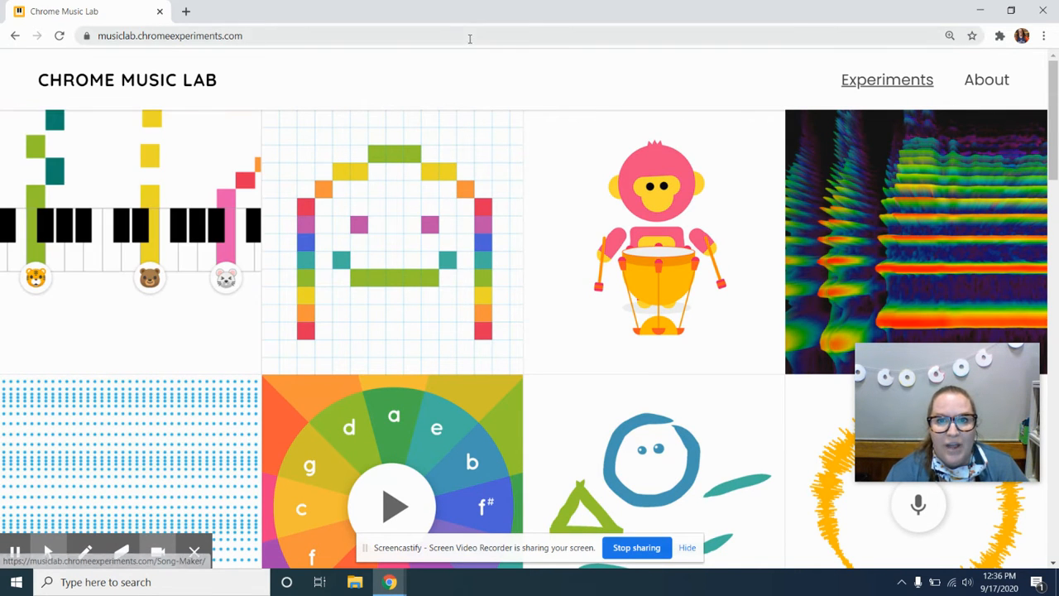
Browse the Chrome Music Lab experiments and open Song Maker
scroll(554, 135, down, 5)
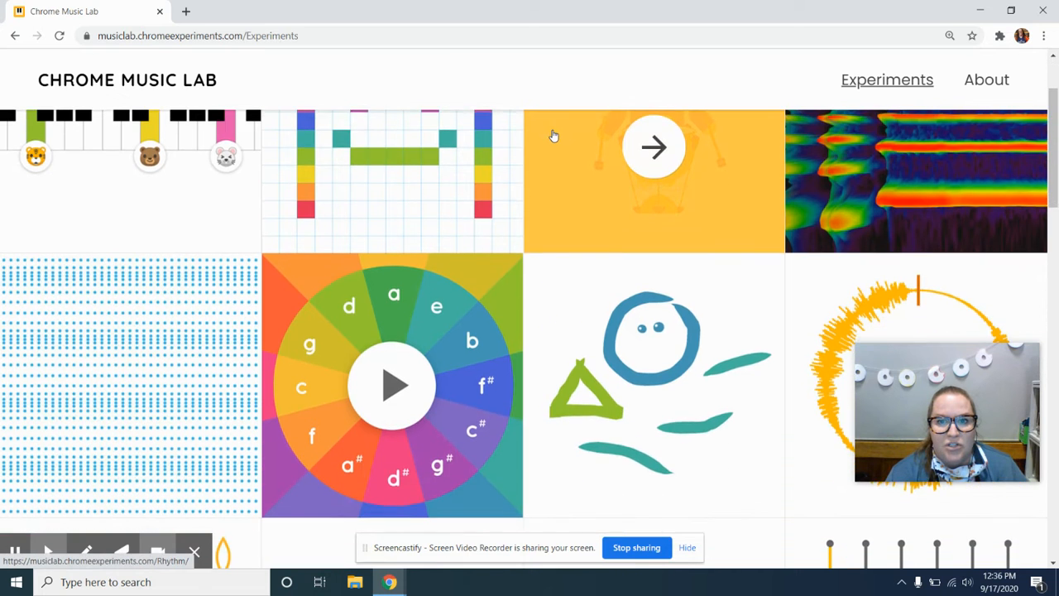
scroll(553, 135, down, 6)
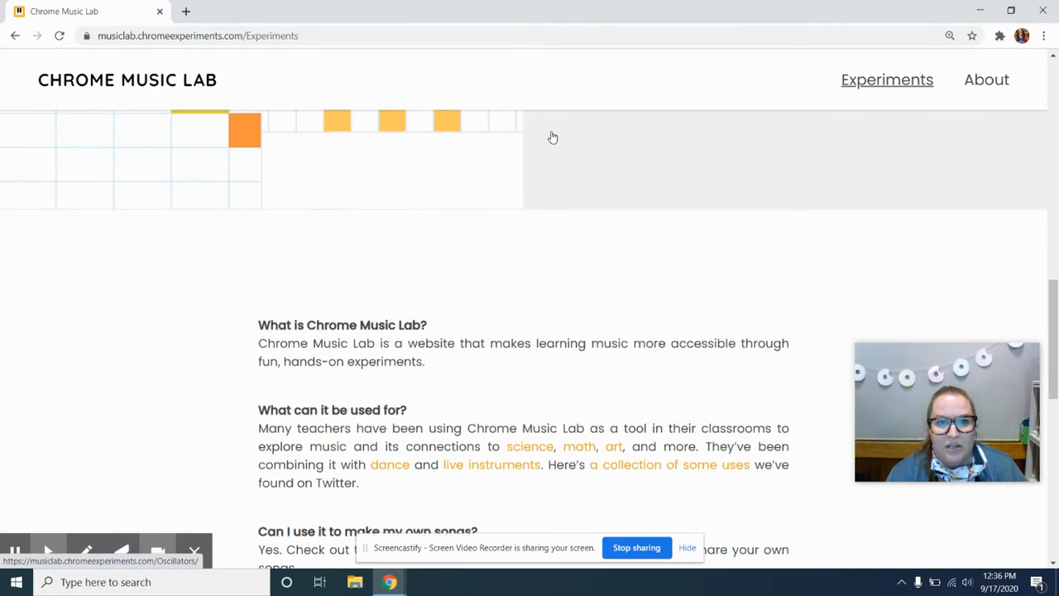
scroll(553, 137, up, 6)
scroll(553, 137, up, 6)
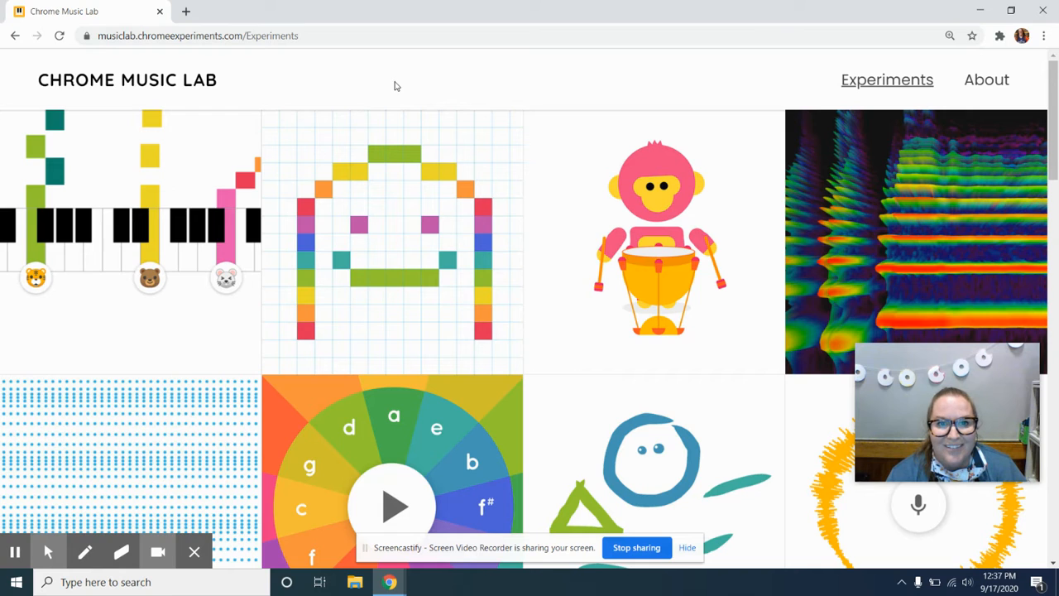
click(393, 147)
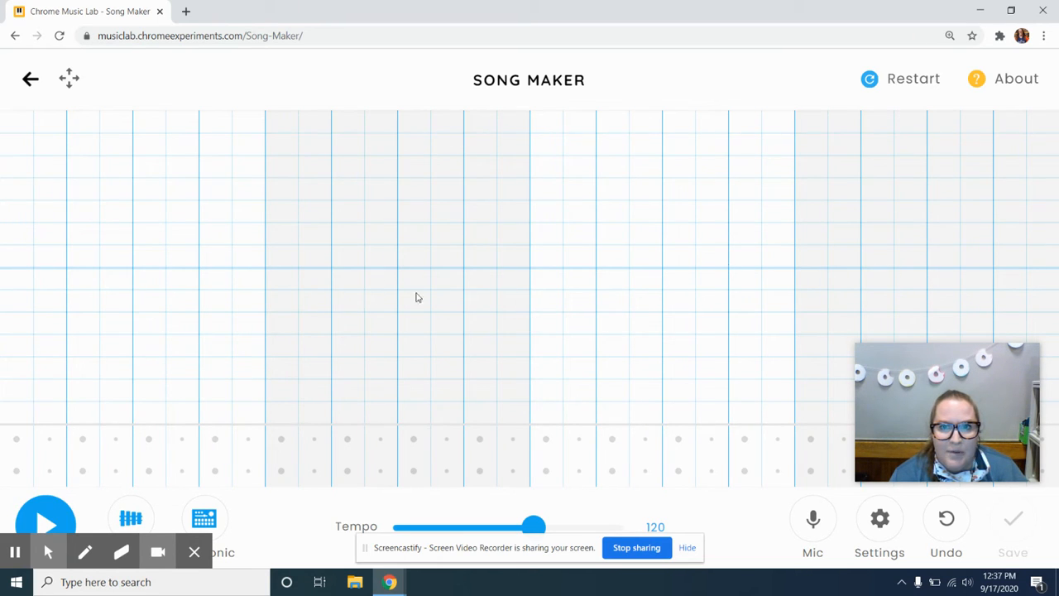
click(10, 258)
click(41, 260)
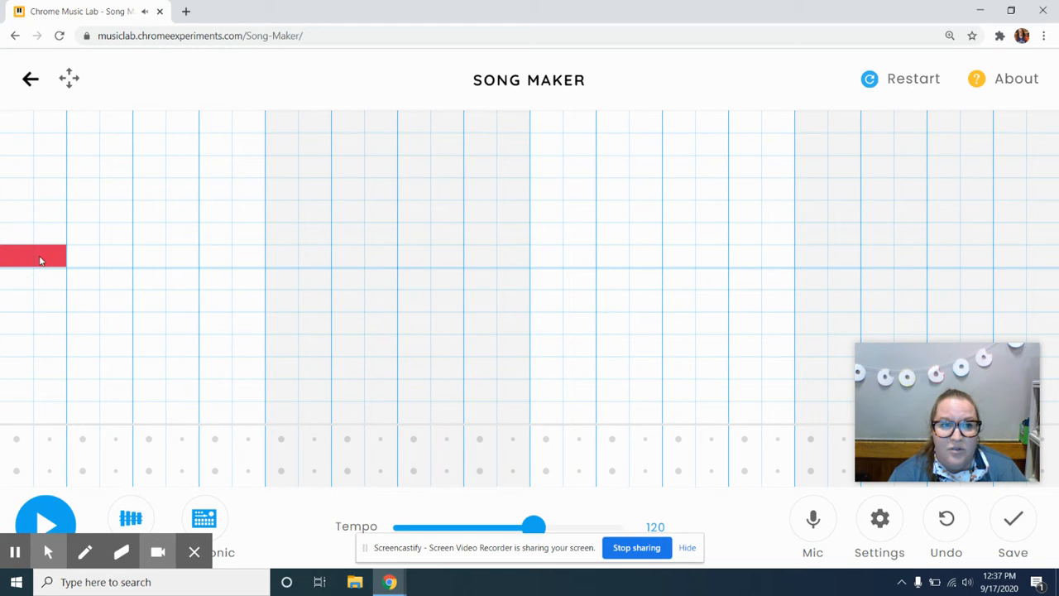
click(74, 259)
click(106, 259)
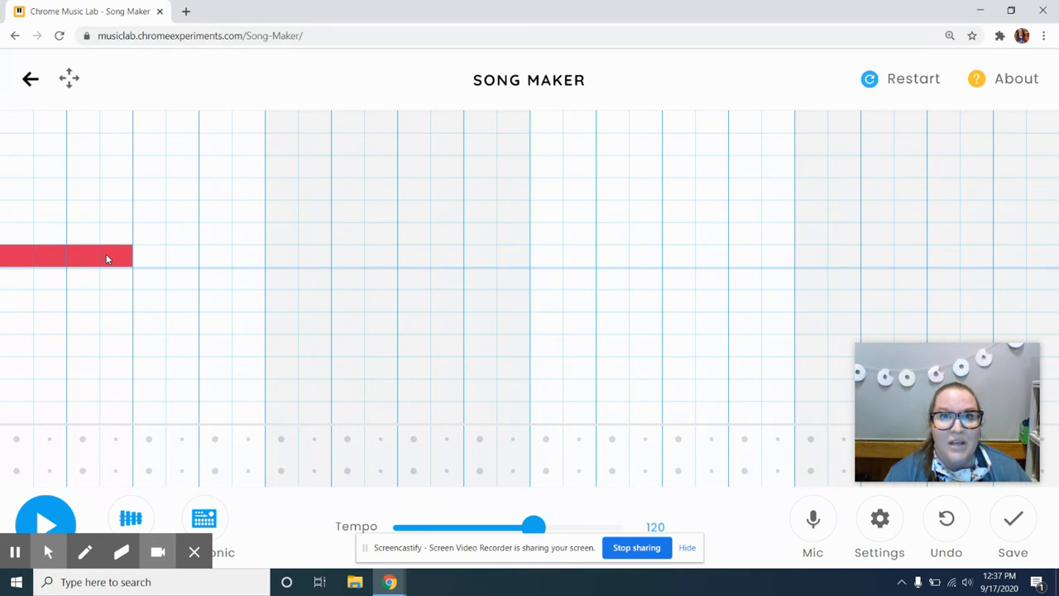
click(181, 211)
click(215, 191)
click(252, 166)
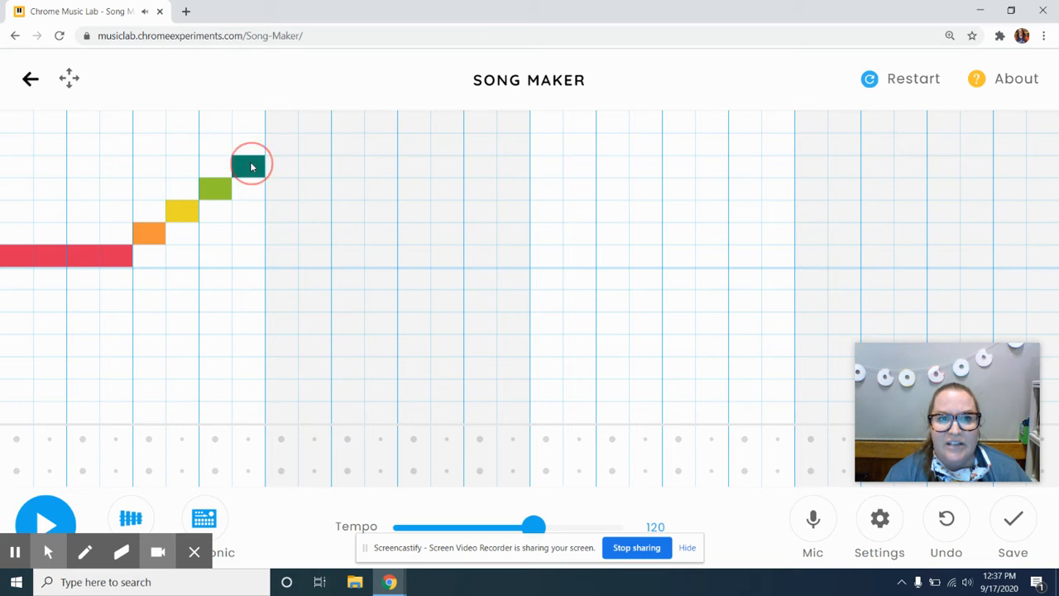
click(280, 144)
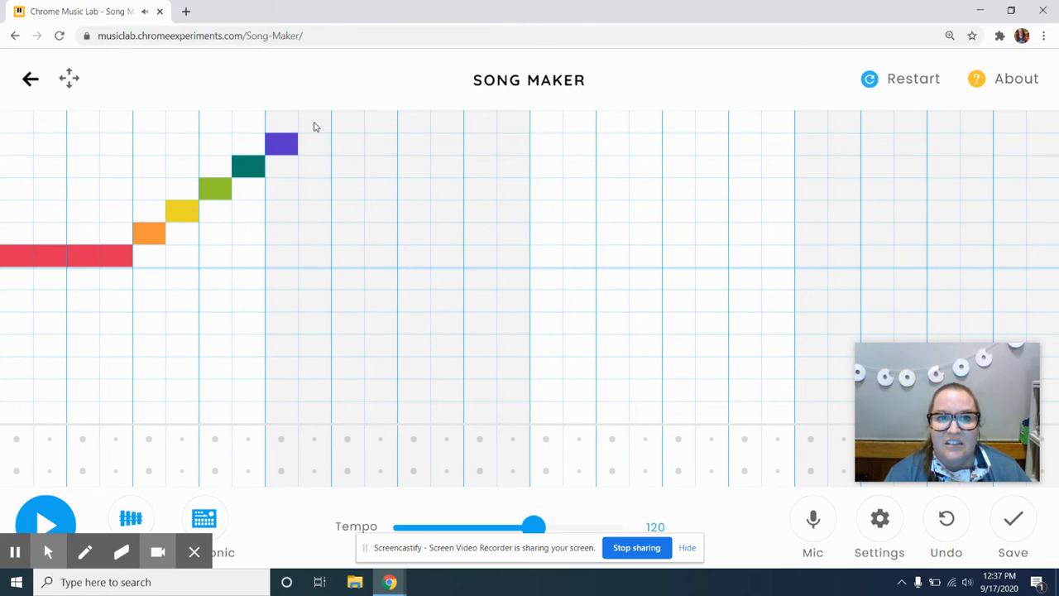
click(315, 124)
mouse_move(315, 126)
mouse_down()
mouse_move(246, 190)
mouse_move(130, 250)
mouse_move(29, 255)
mouse_up()
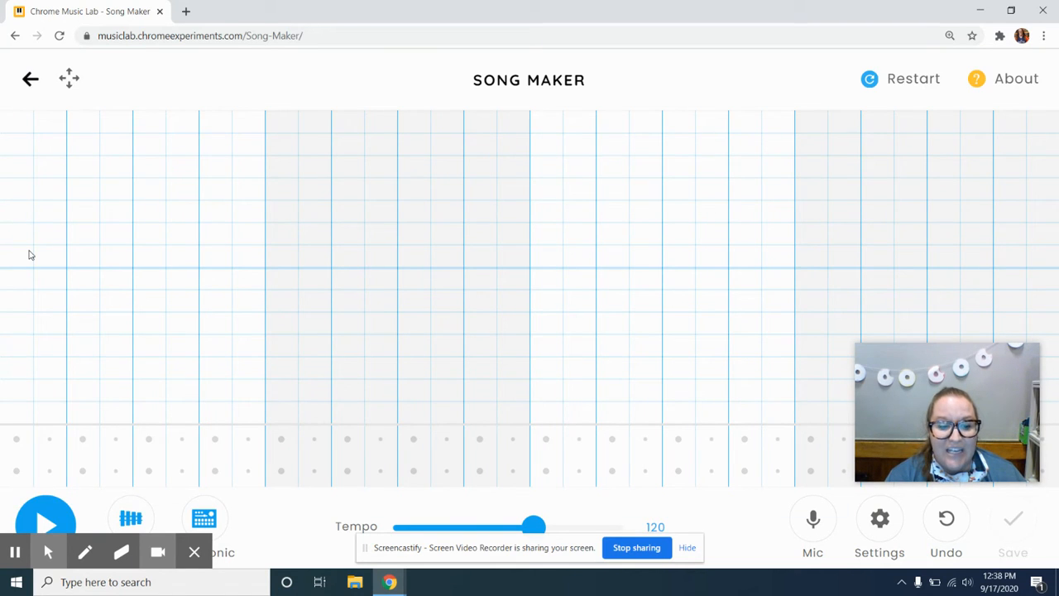
Fill the first bar with four two-cell notes: red, yellow, upper teal, and yellow again
click(29, 255)
click(54, 256)
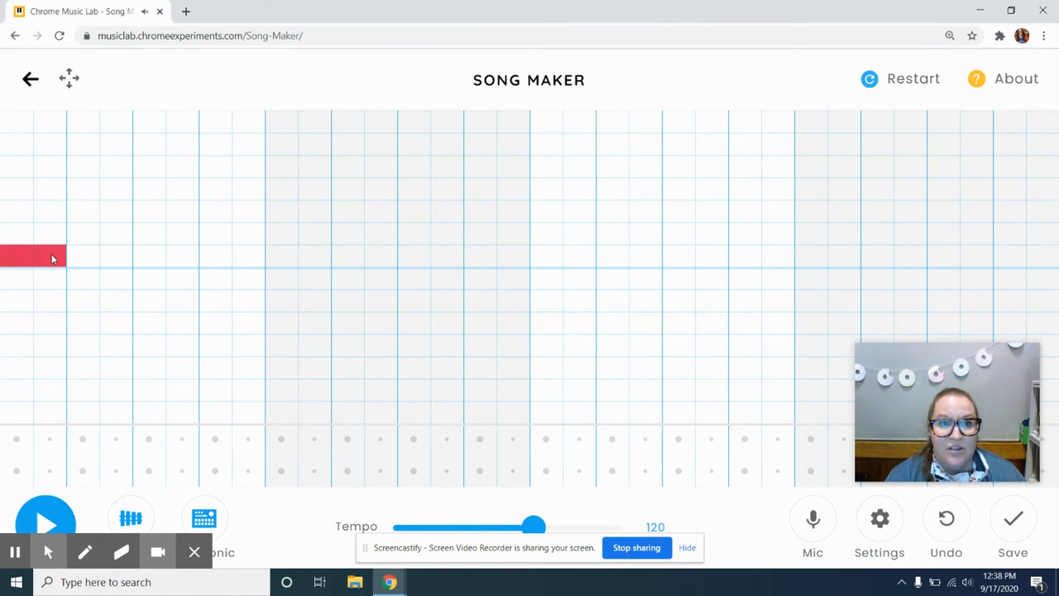
click(87, 218)
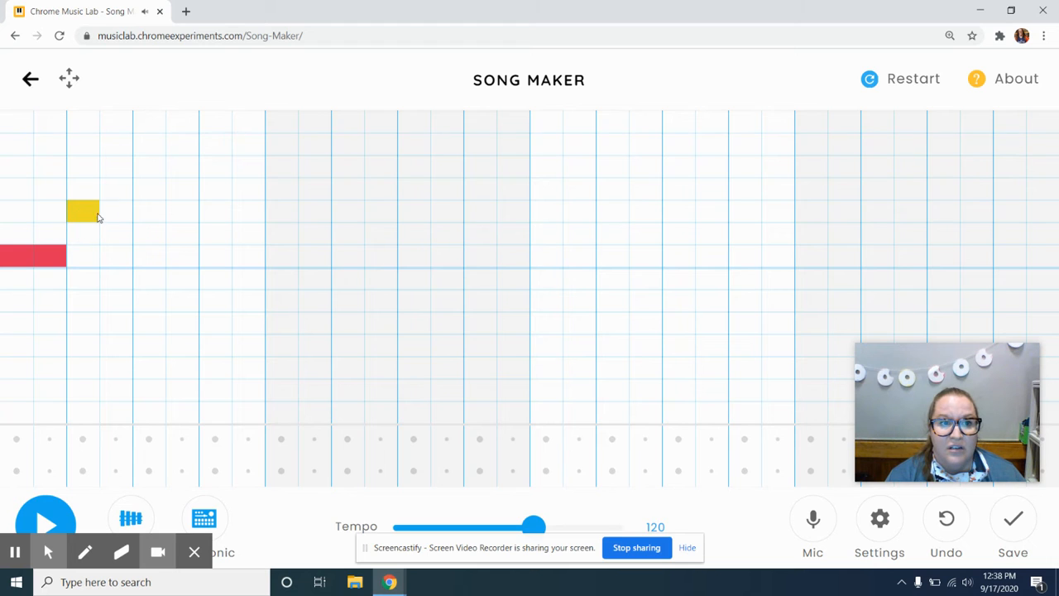
click(119, 212)
click(154, 170)
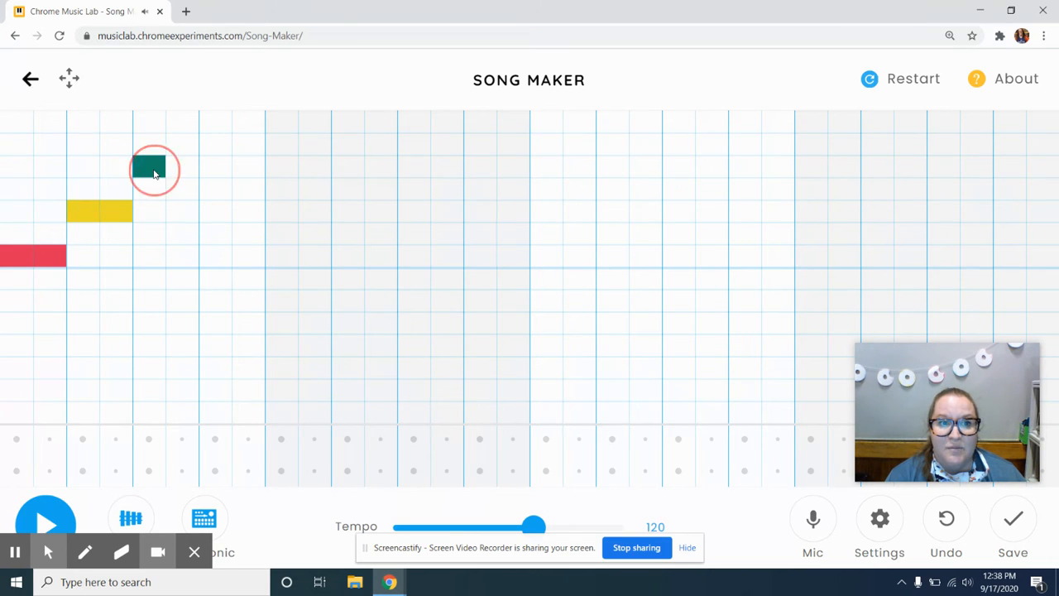
click(179, 171)
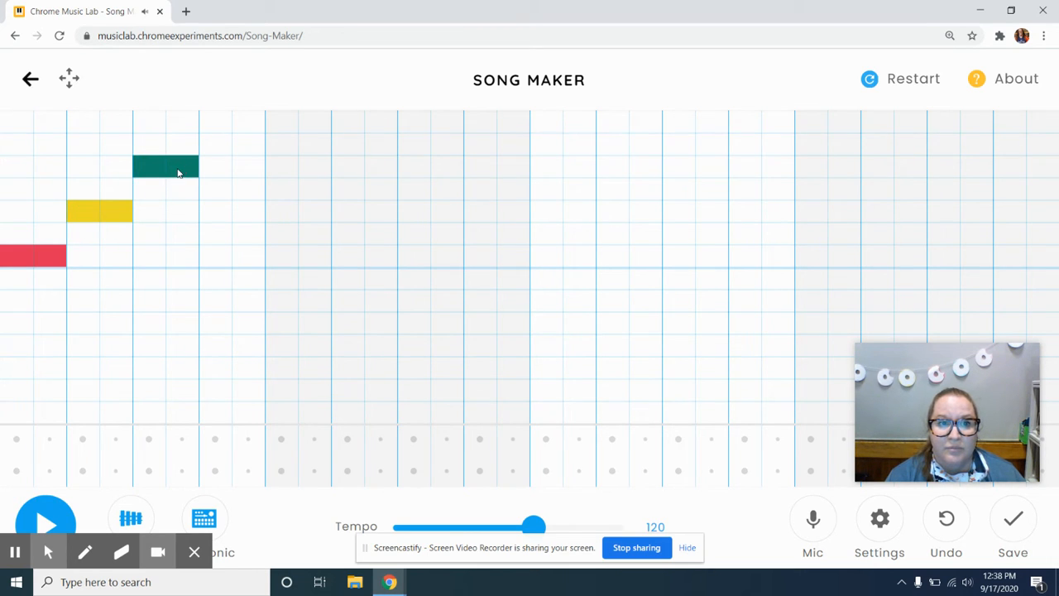
click(221, 211)
click(247, 212)
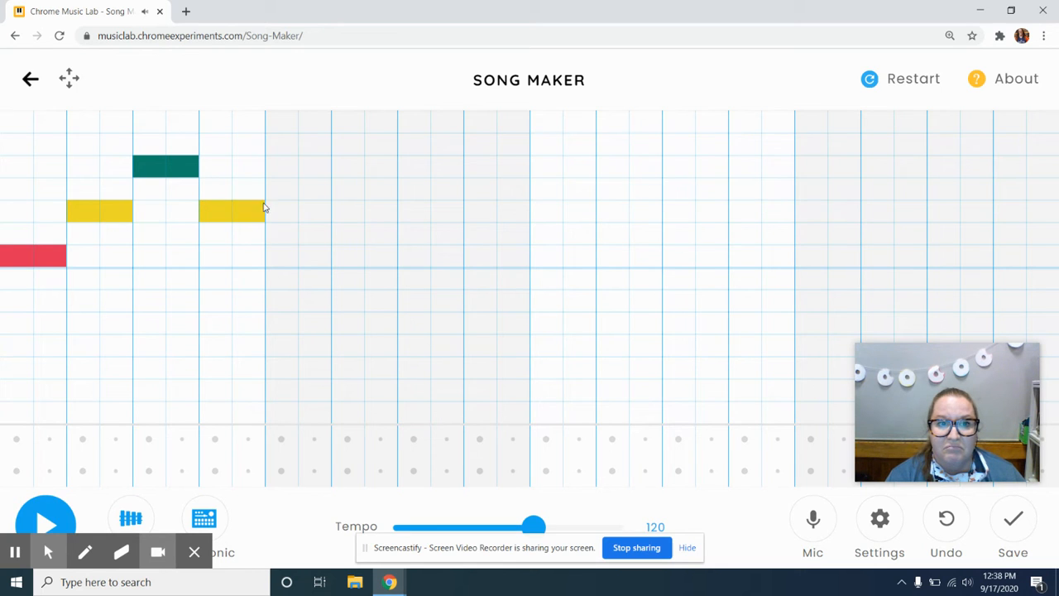
Fill the second bar with four descending two-cell notes: green, orange, pink just below the octave line, and lower teal
click(280, 191)
click(312, 188)
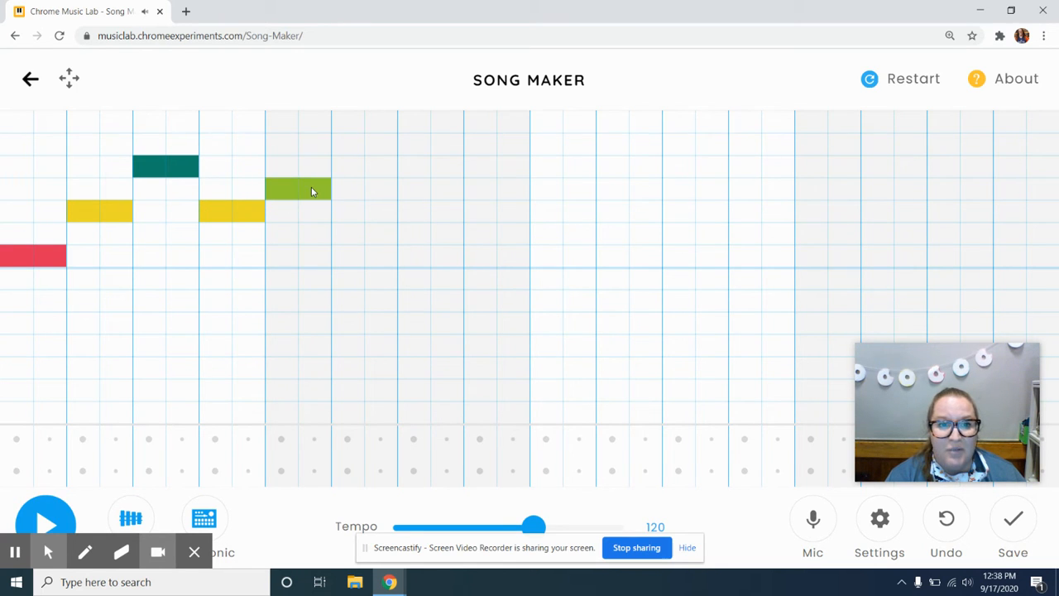
click(347, 232)
click(379, 232)
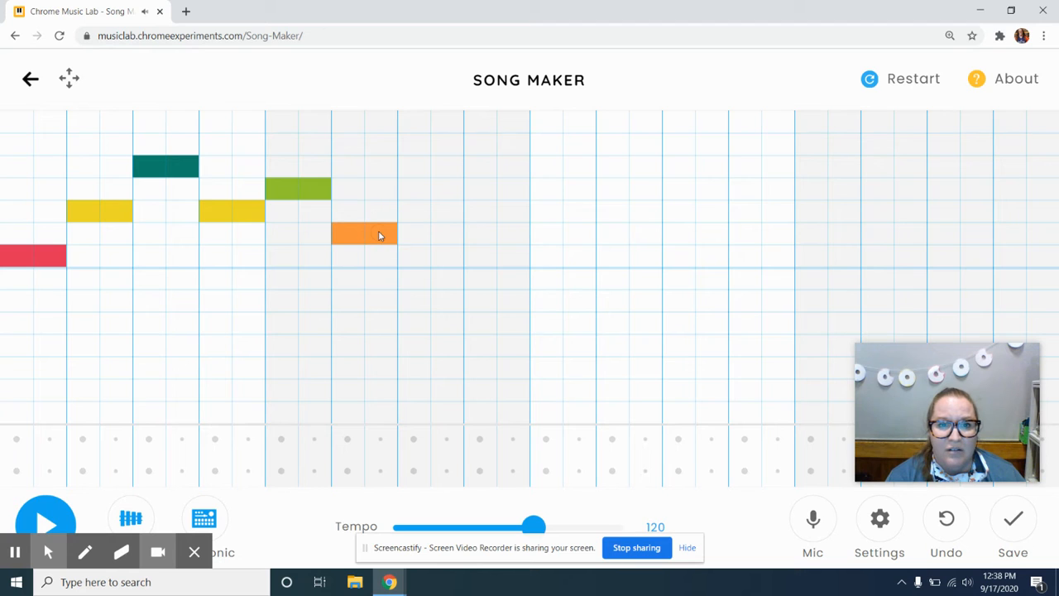
click(420, 278)
click(450, 278)
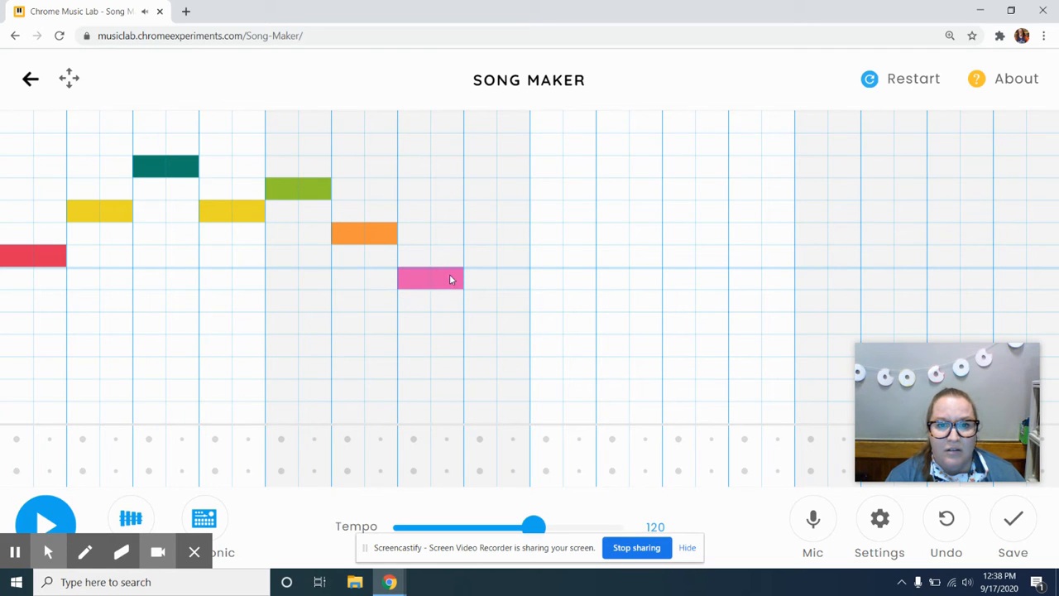
click(482, 322)
click(509, 323)
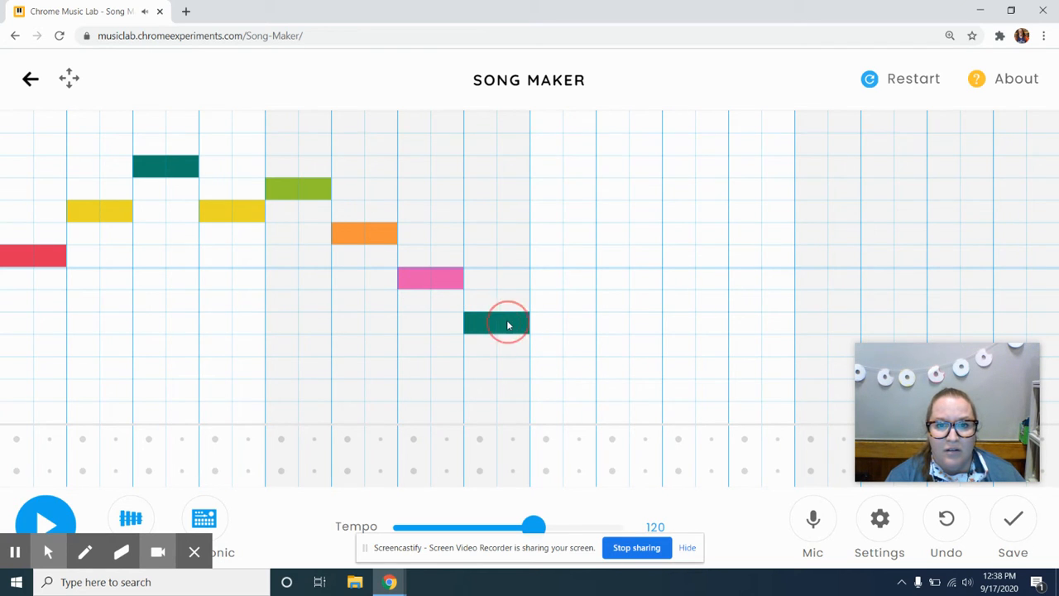
Repeat the opening pattern in the third bar with two-cell notes: red, yellow, upper teal, yellow
click(547, 256)
click(575, 256)
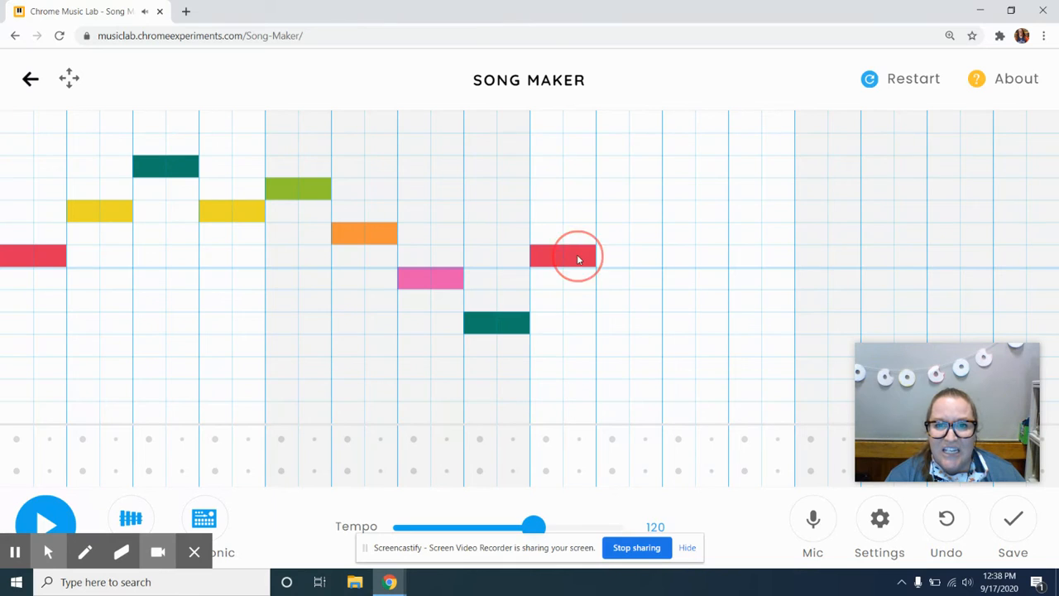
click(613, 210)
click(642, 210)
click(681, 165)
click(717, 165)
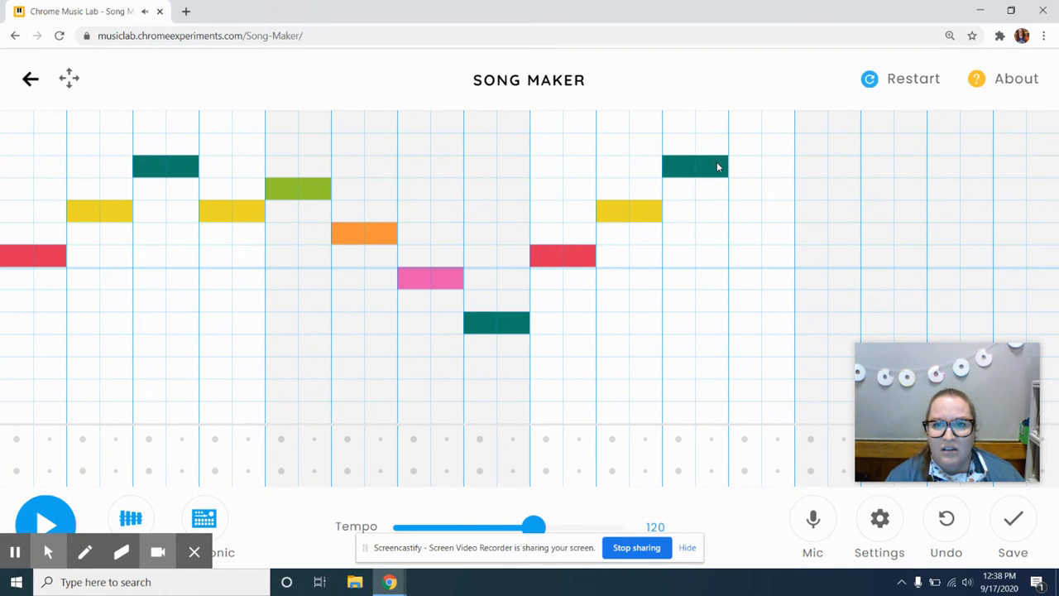
click(739, 212)
click(774, 215)
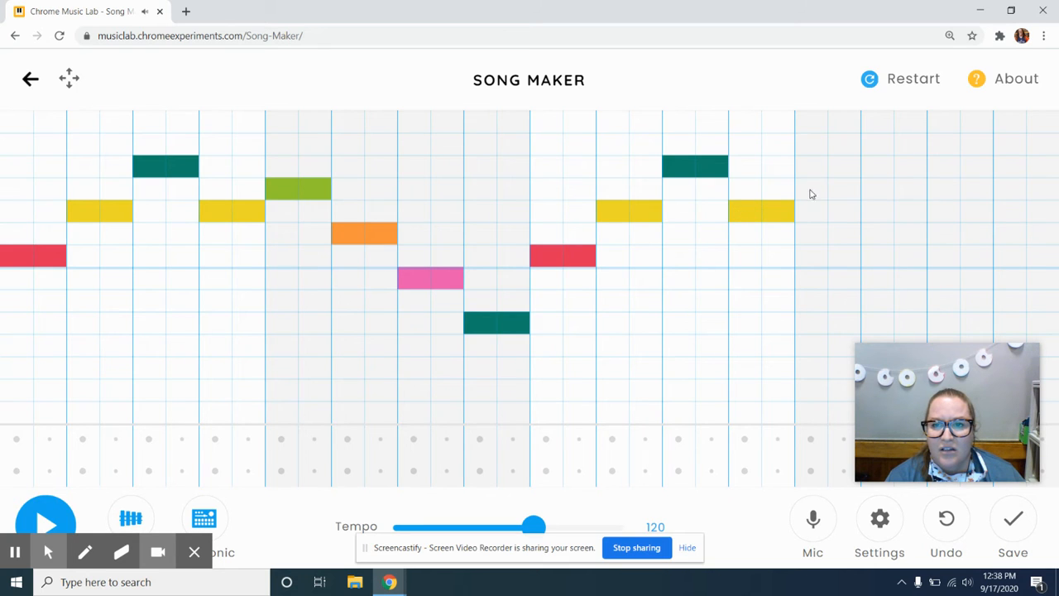
Finish the melody in the fourth bar with two-cell green and orange notes and a four-cell red note
click(813, 190)
click(844, 189)
click(882, 232)
click(907, 233)
click(945, 252)
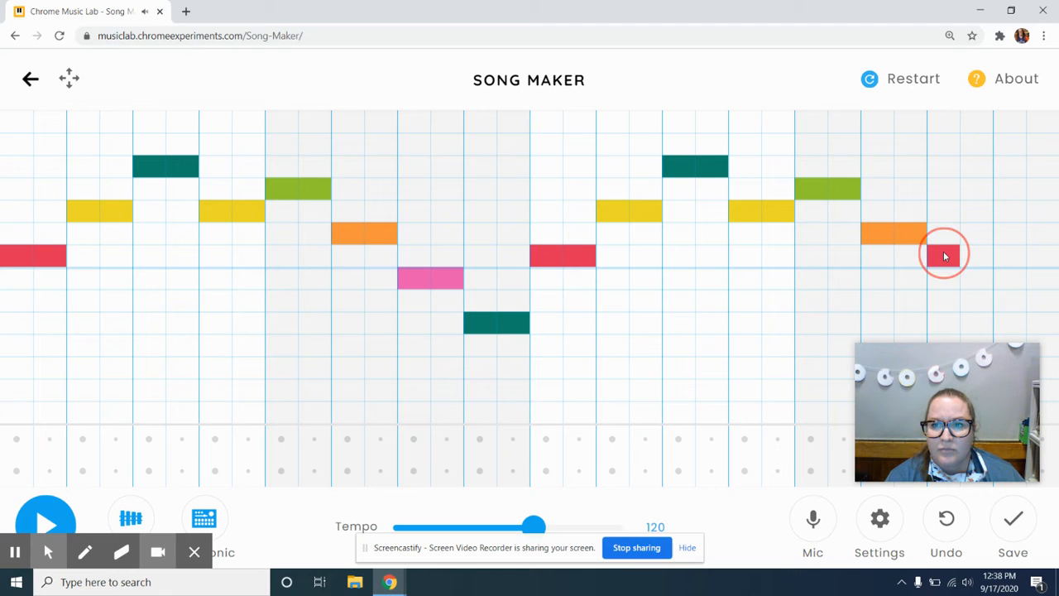
click(975, 257)
click(1006, 254)
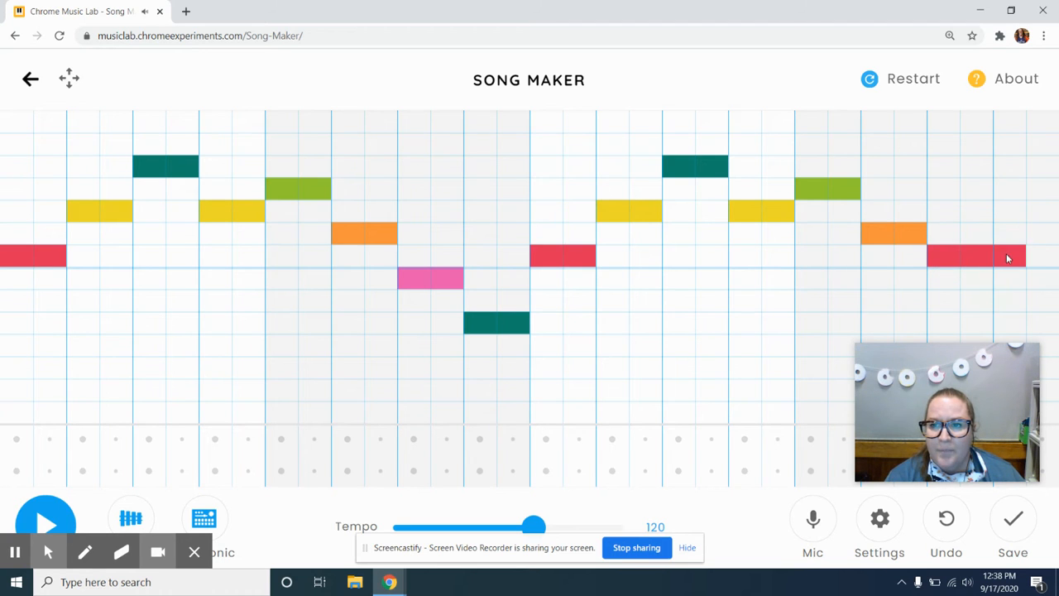
click(1043, 258)
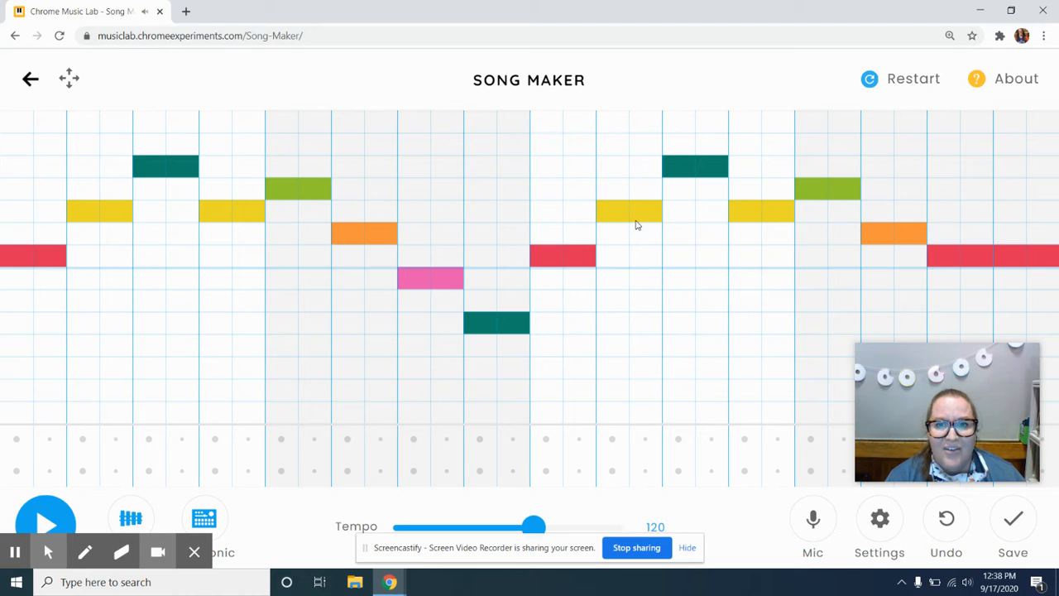
Play back the four-bar melody and stop it
click(585, 255)
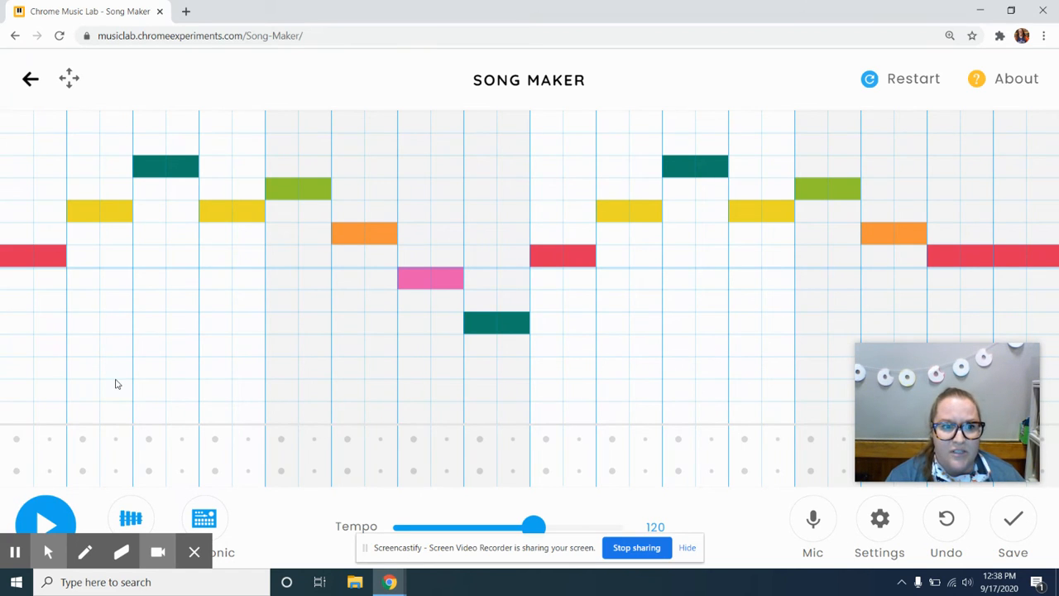
click(49, 515)
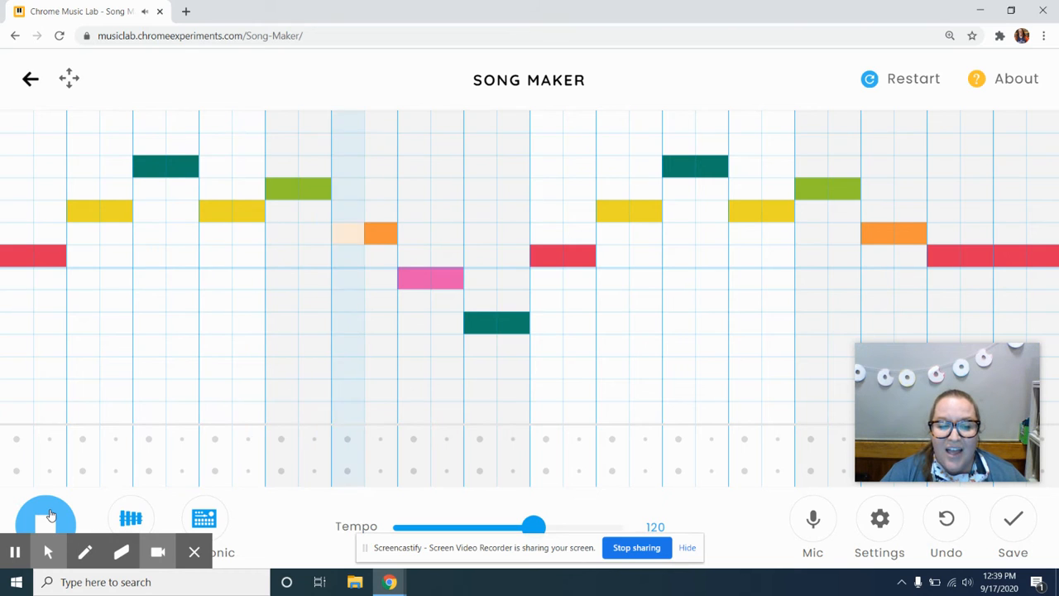
click(50, 513)
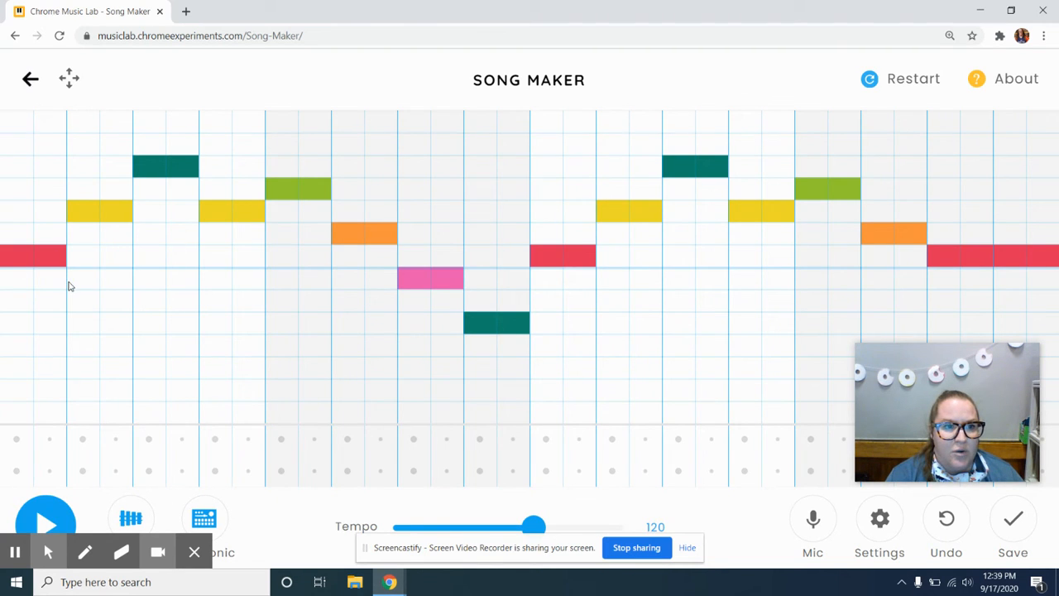
Add two-cell harmony notes beneath the first bar's melody: lower teal on beat 2, red on beat 3, lower teal on beat 4
click(114, 322)
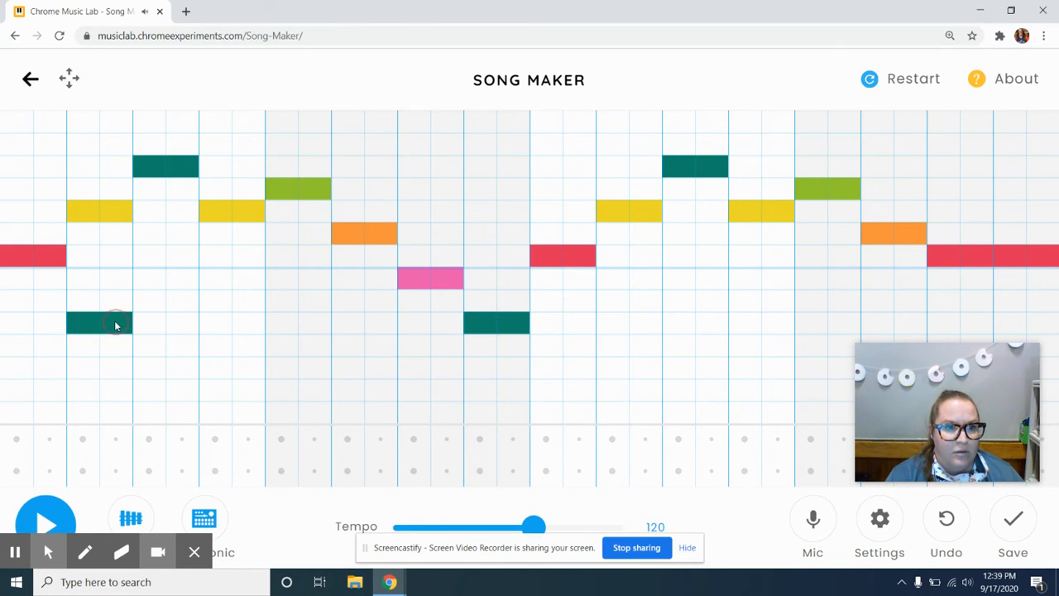
click(154, 255)
click(186, 258)
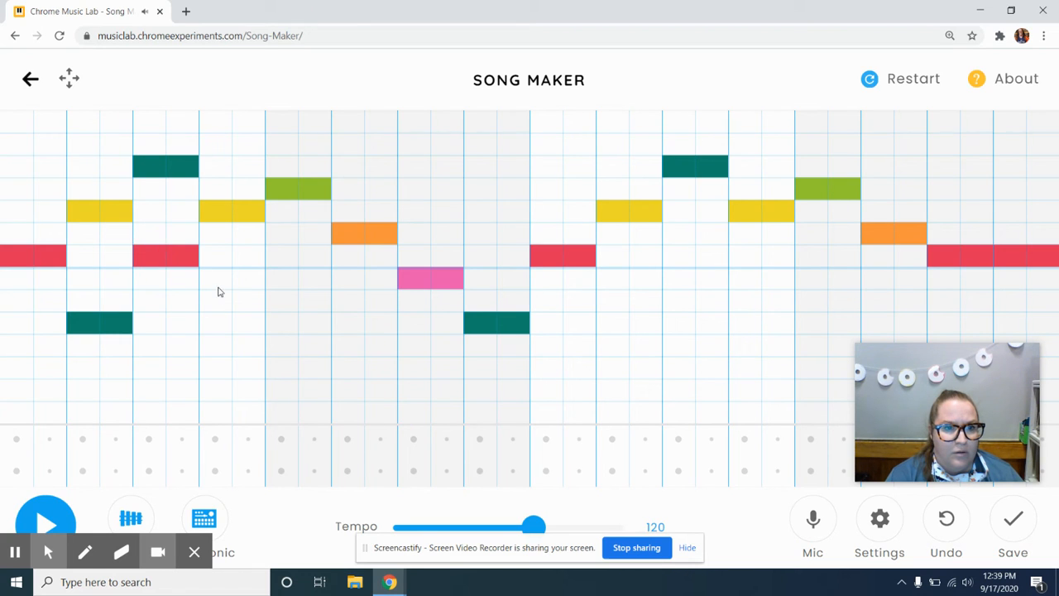
click(220, 324)
click(247, 330)
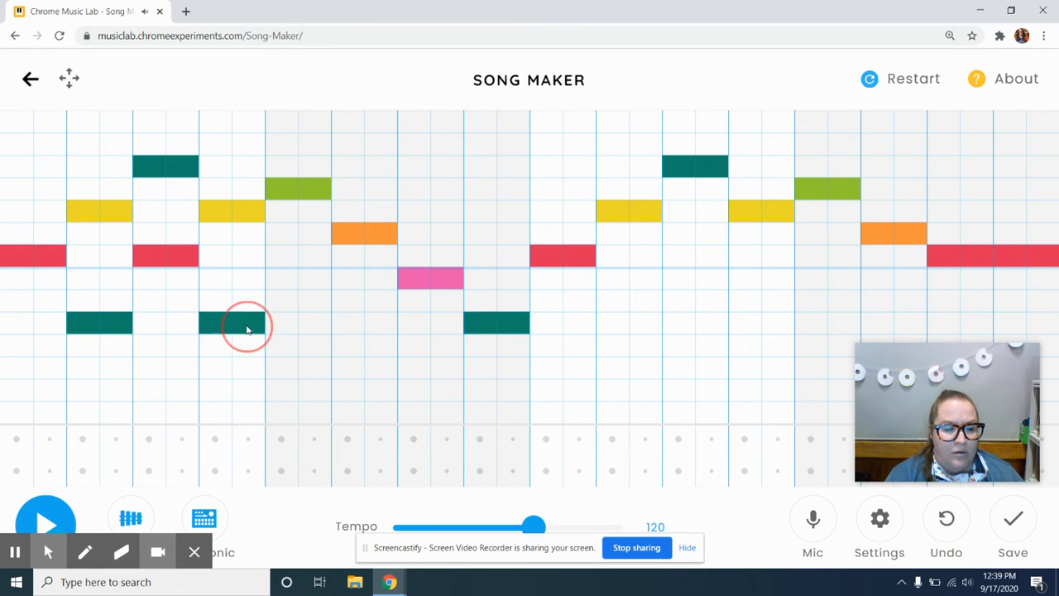
Add two-cell harmony notes beneath the second bar's melody: pink on beat 1, lower teal on beat 2, lower green on beat 3, lower orange on beat 4
click(279, 285)
click(313, 283)
click(347, 324)
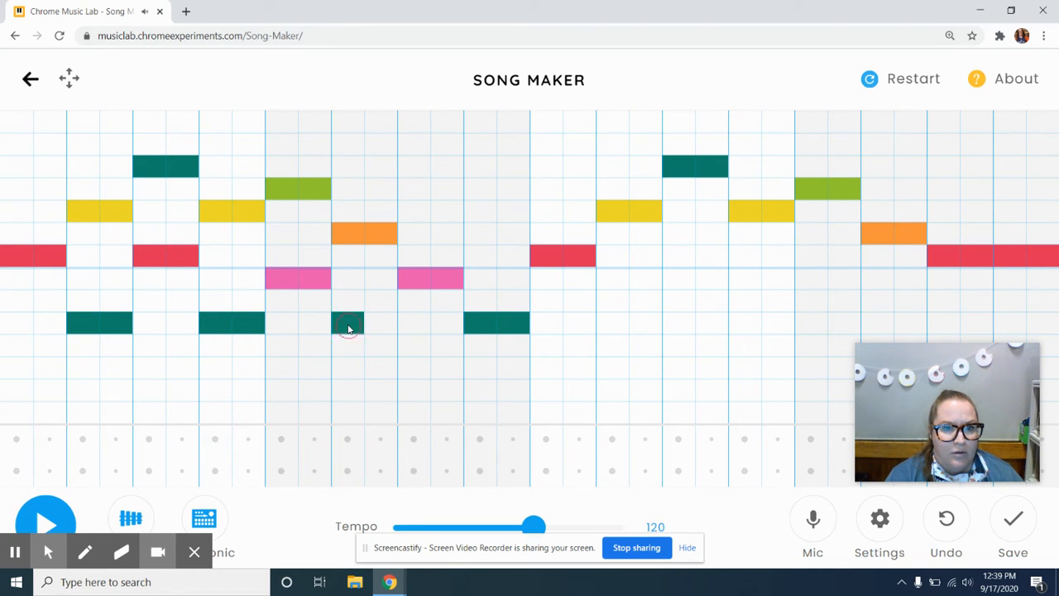
click(381, 329)
click(440, 351)
click(479, 389)
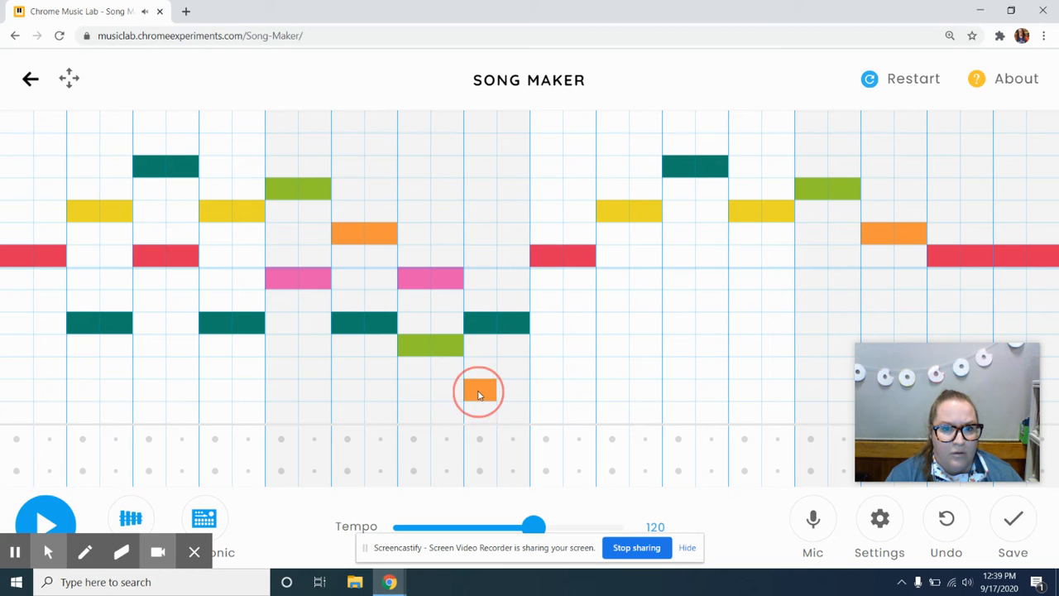
click(515, 395)
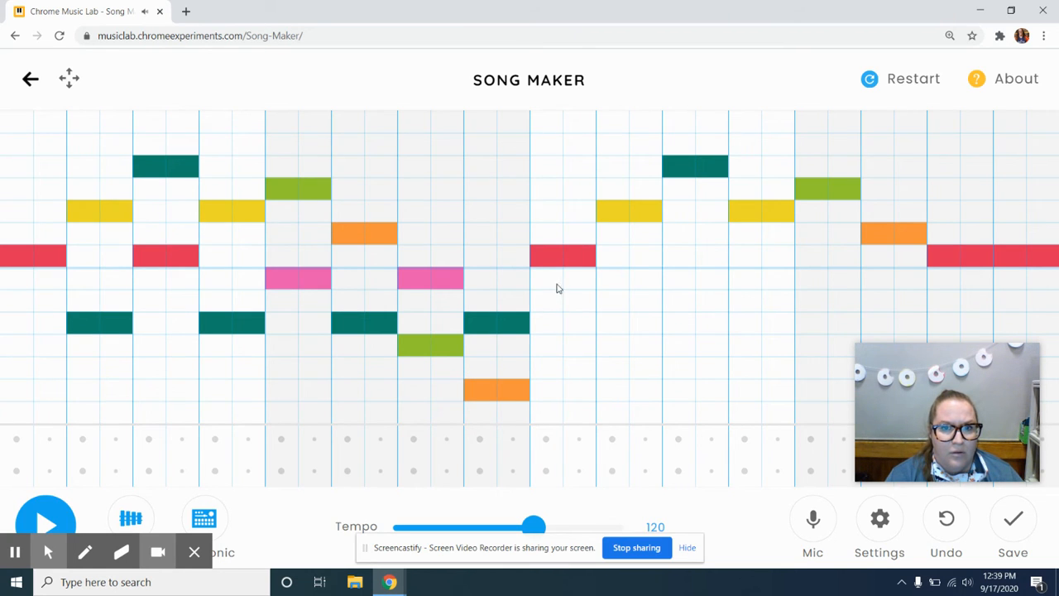
Add two-cell harmony notes beneath the third bar's melody: lower teal on beat 2, red on beat 3, lower teal on beat 4
click(613, 327)
click(645, 324)
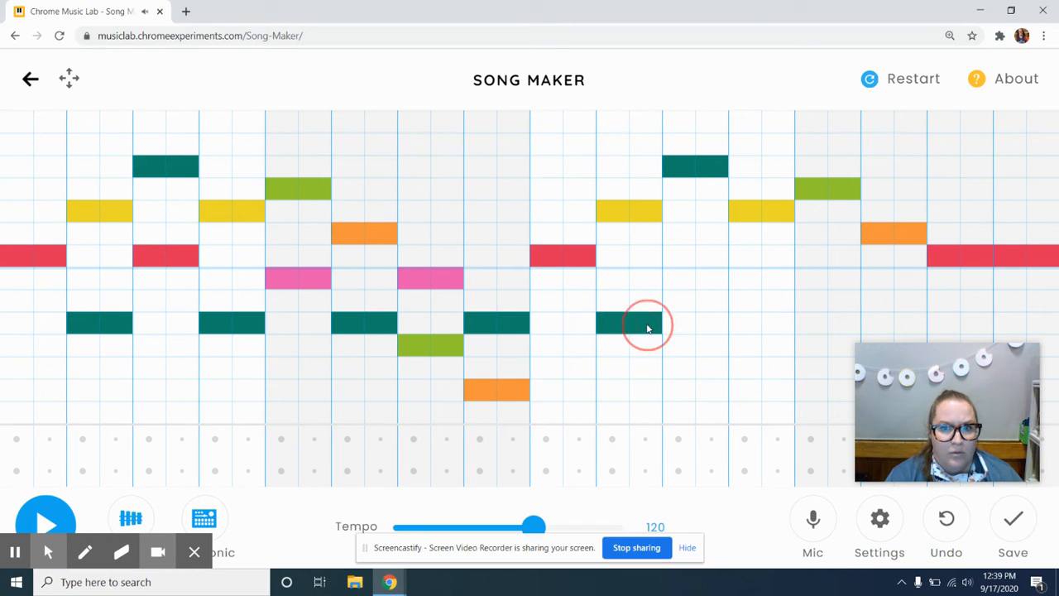
click(686, 279)
click(710, 278)
click(686, 257)
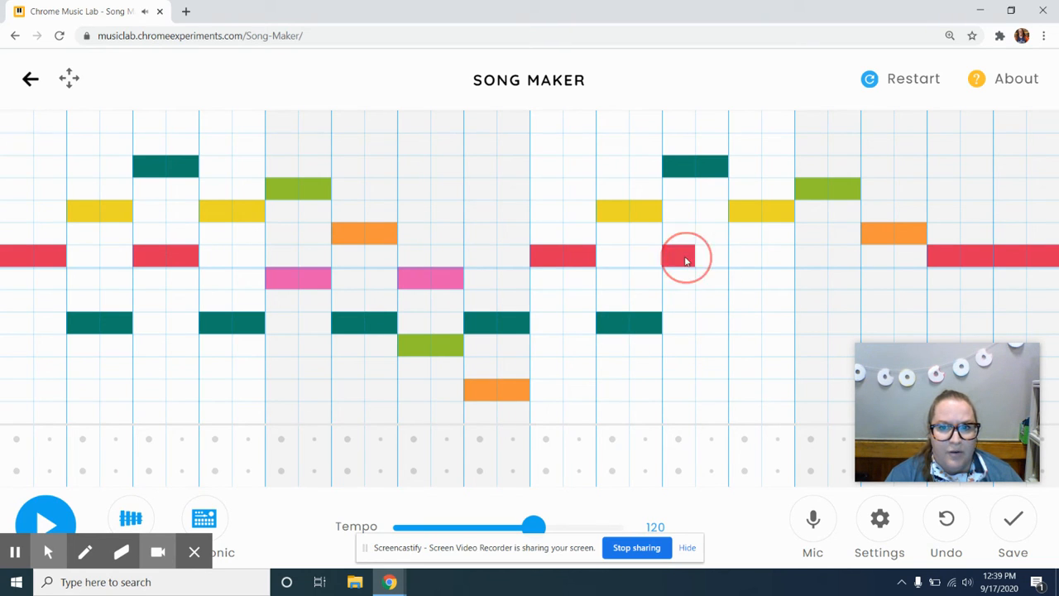
click(709, 257)
click(750, 324)
click(778, 324)
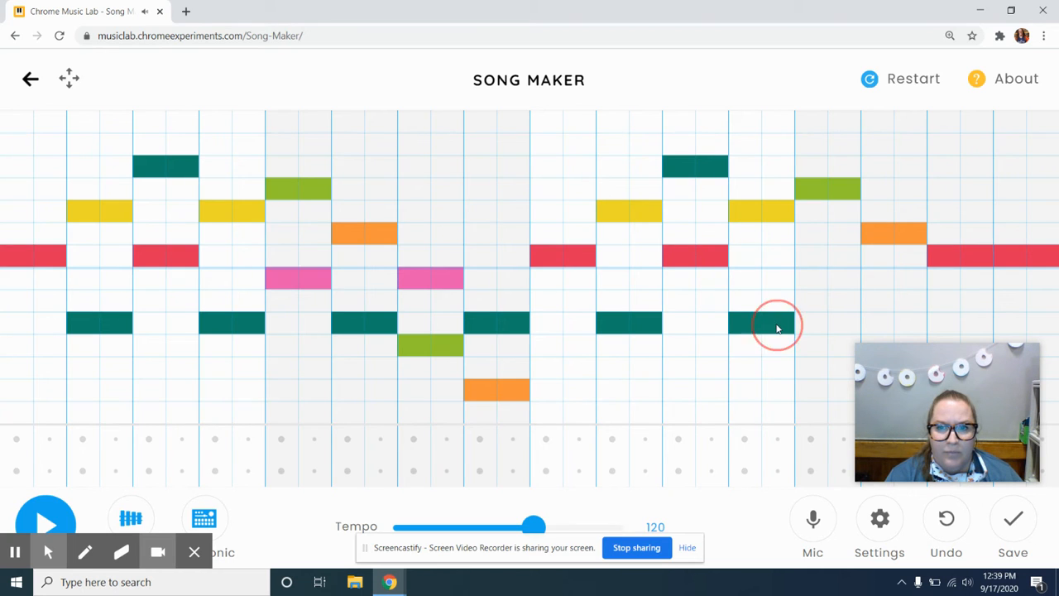
Complete the fourth bar's harmony with two-cell pink and lower teal notes on beats 1 and 2, and low red notes across beats 3 and 4
click(813, 279)
click(846, 279)
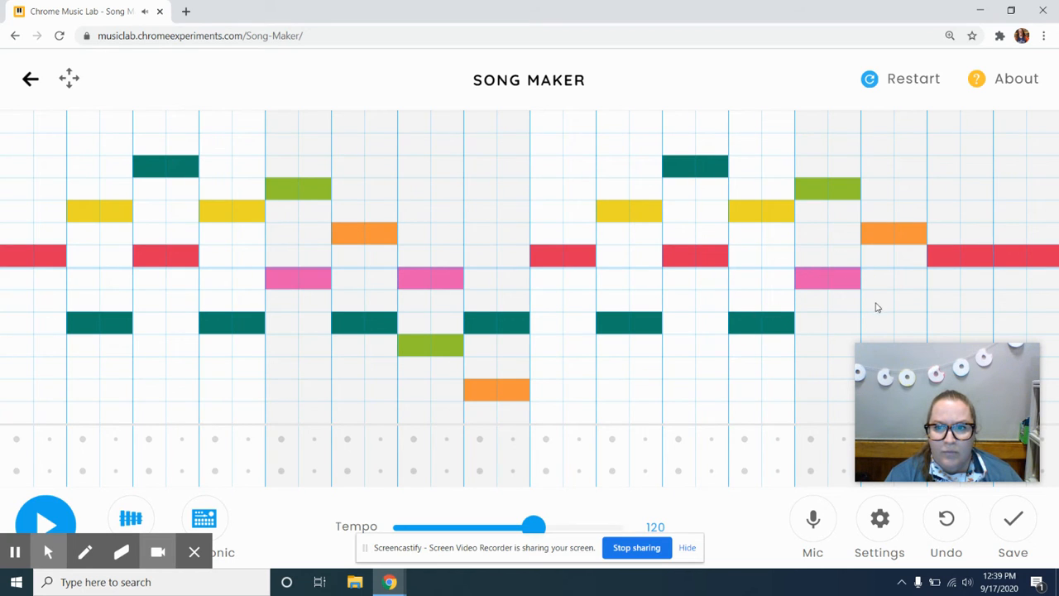
click(879, 321)
click(911, 323)
drag(965, 384, 966, 247)
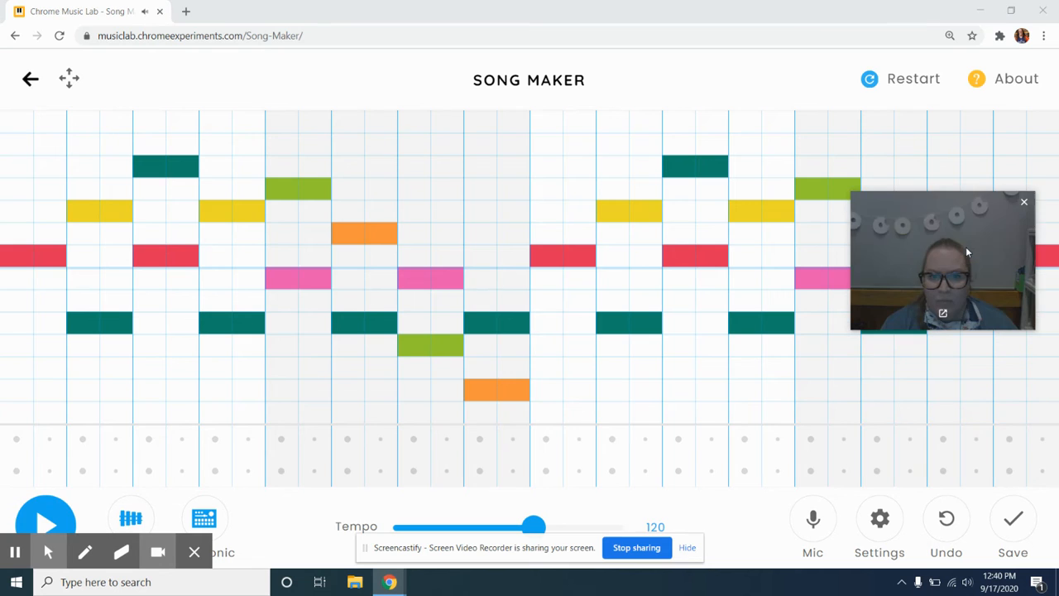
click(955, 412)
click(1007, 412)
click(1035, 414)
drag(961, 273, 970, 423)
Play back the song with its harmony notes and stop it
click(59, 513)
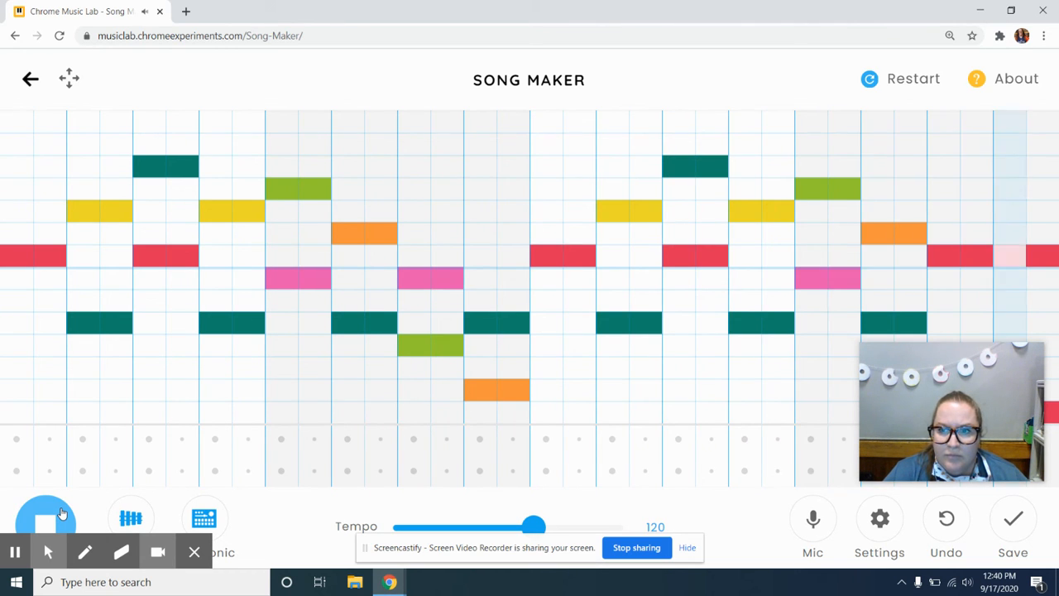
click(61, 513)
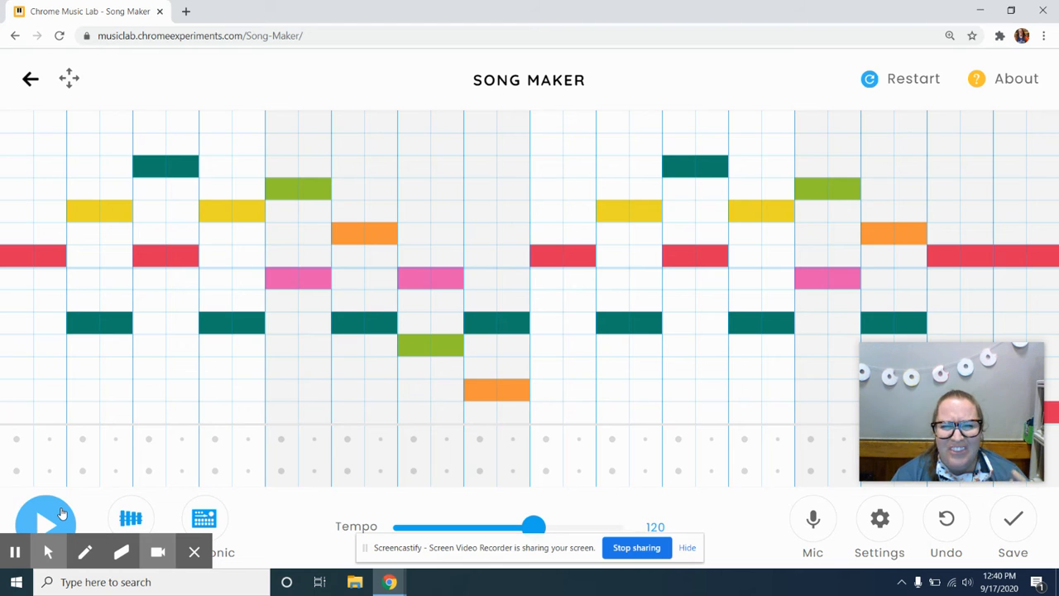
Switch the melody instrument to piano, play the song and stop it
click(135, 519)
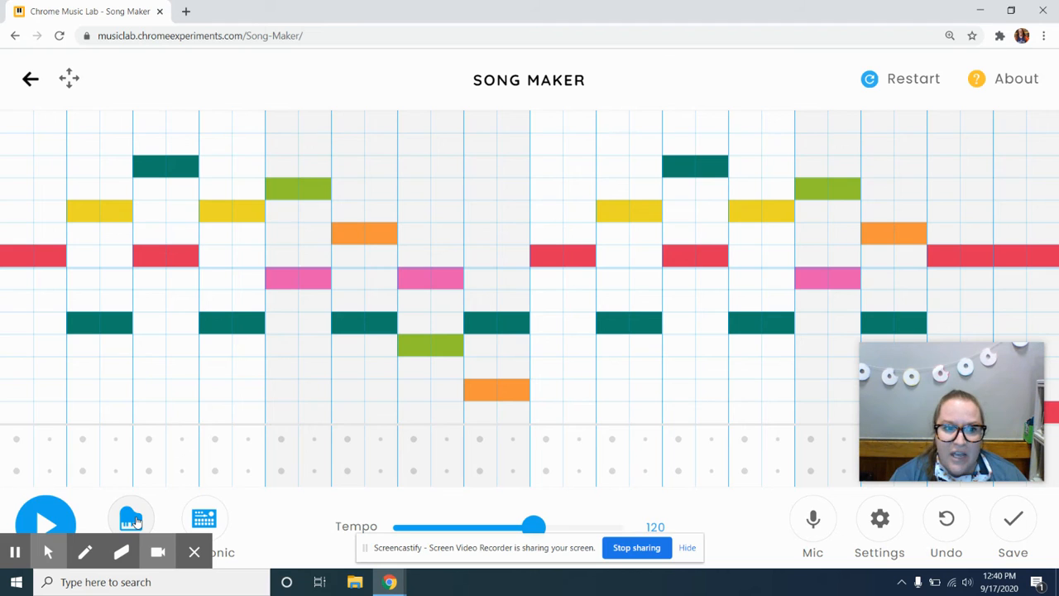
click(58, 518)
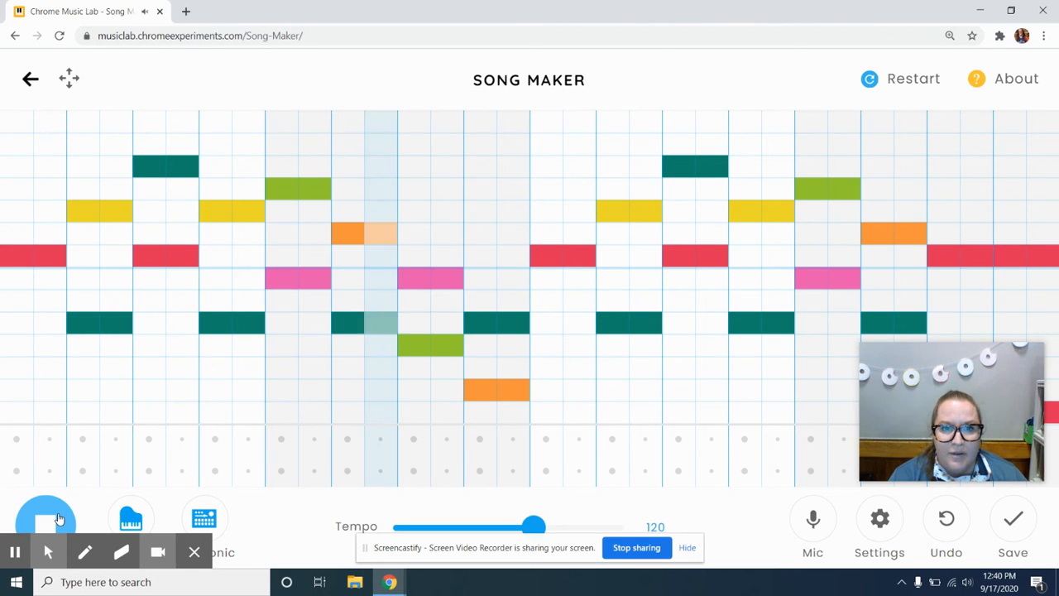
click(59, 518)
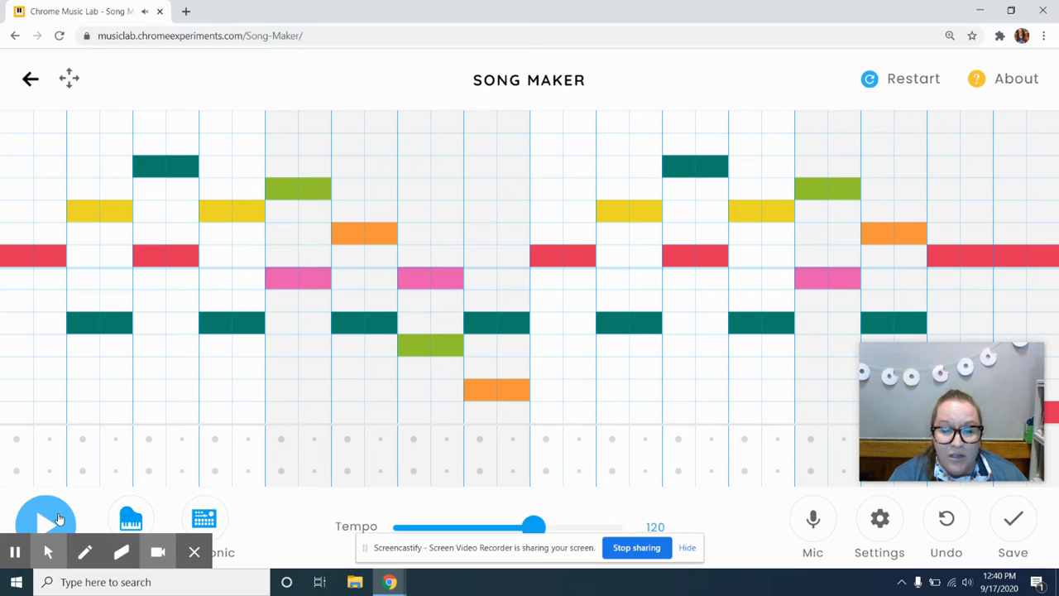
Switch the melody instrument to strings, play the song and stop it
click(128, 521)
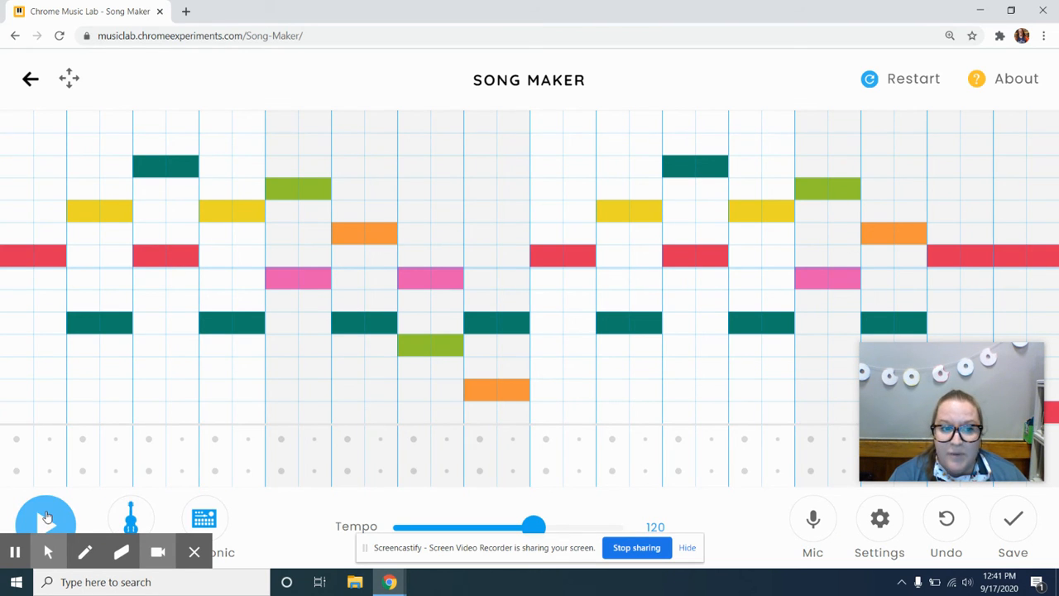
click(48, 518)
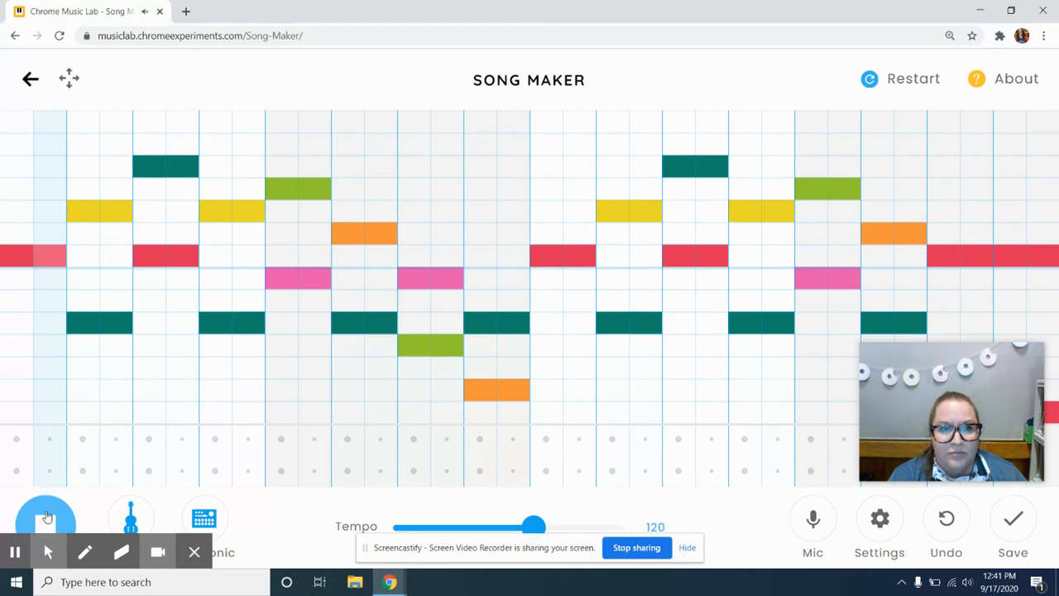
click(46, 518)
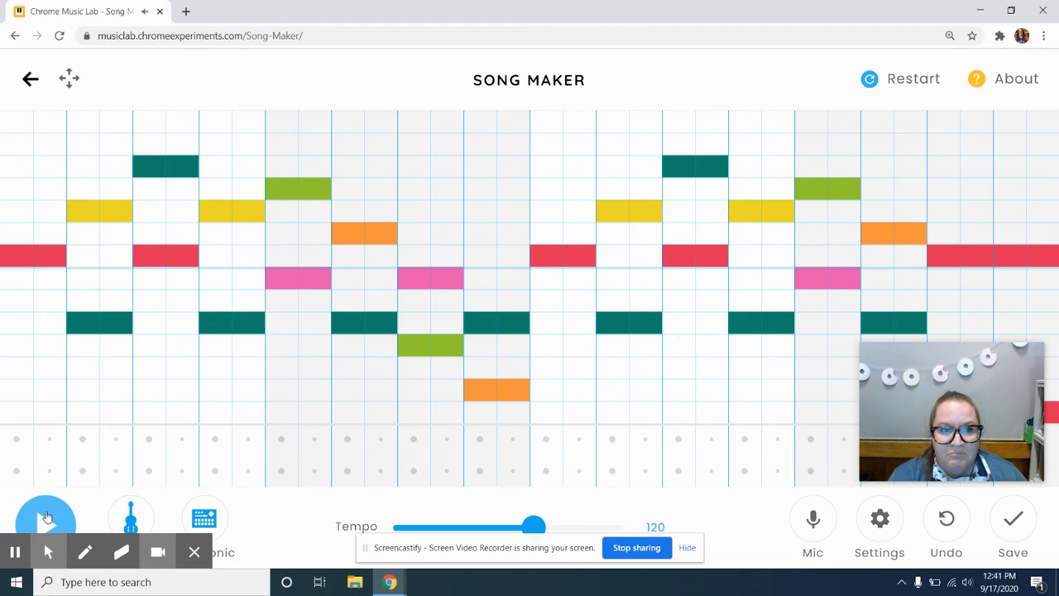
Cycle the melody instrument past the remaining sounds and back to marimba
click(143, 513)
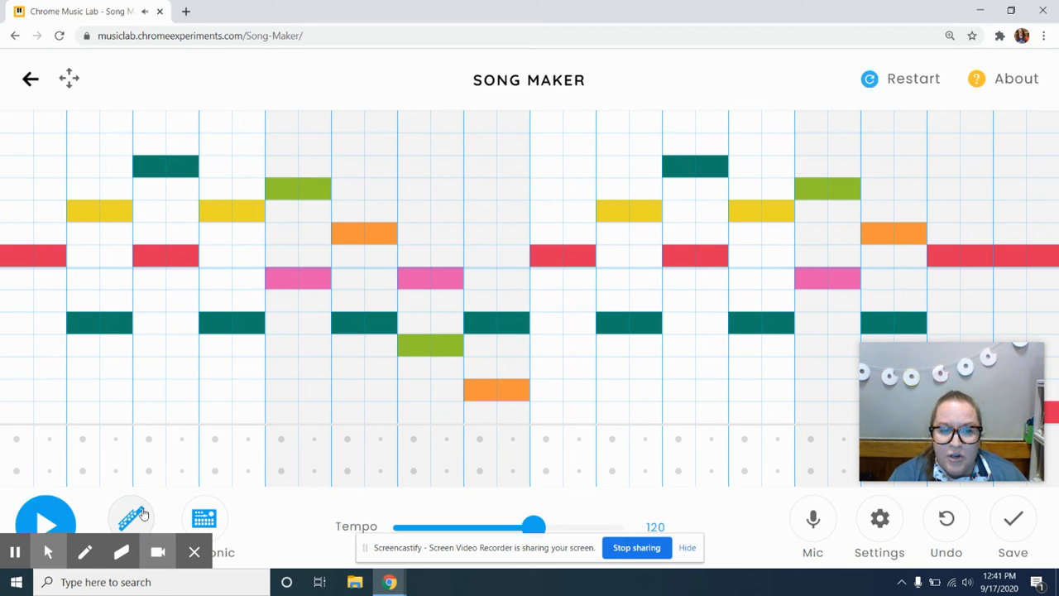
click(142, 513)
click(143, 513)
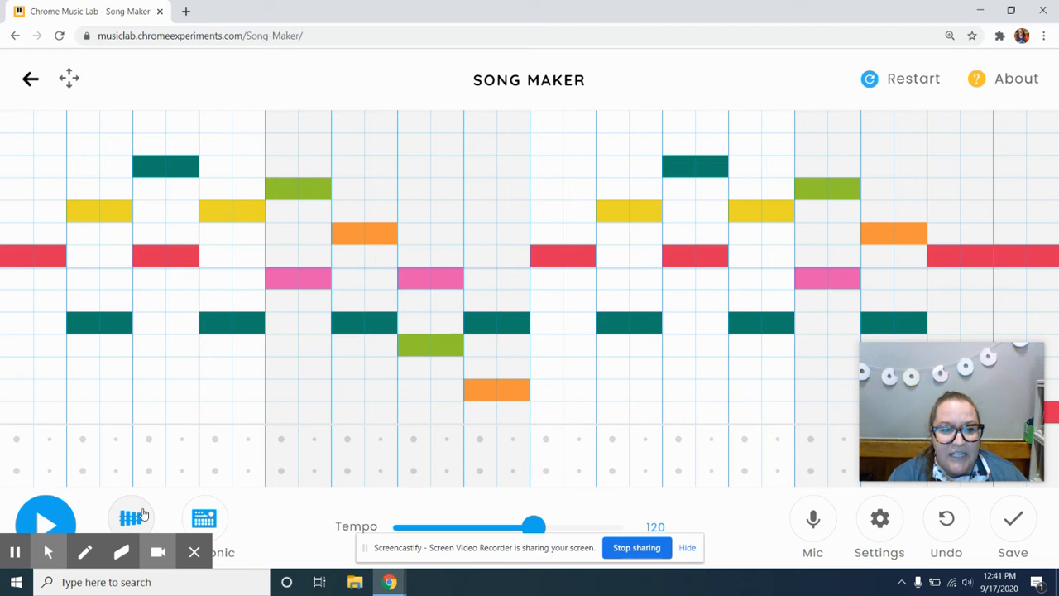
Set the percussion to blocks and add hits in both percussion rows on the first four columns of the first bar
click(205, 520)
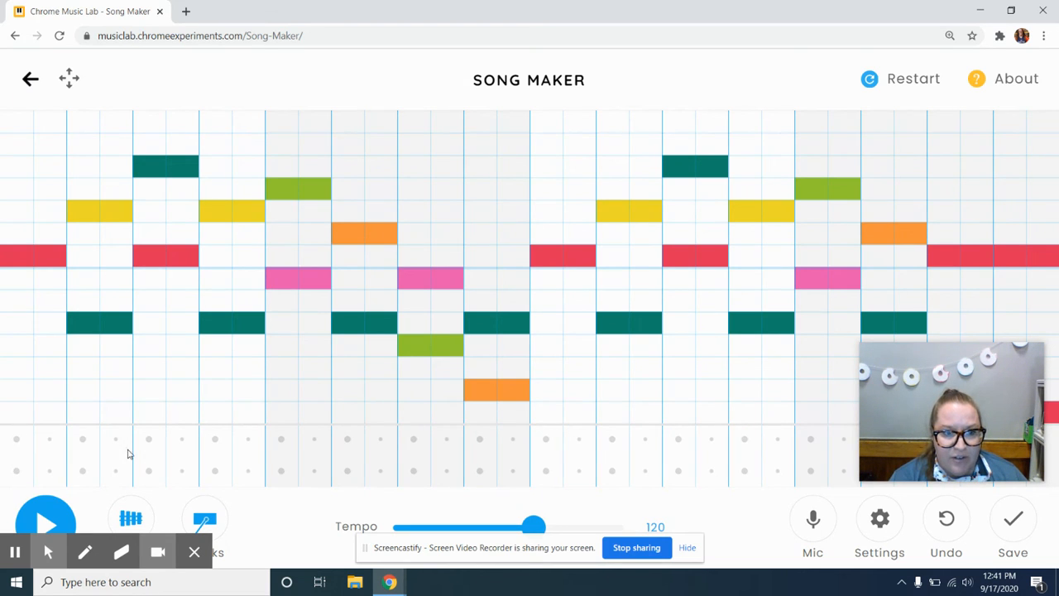
click(13, 441)
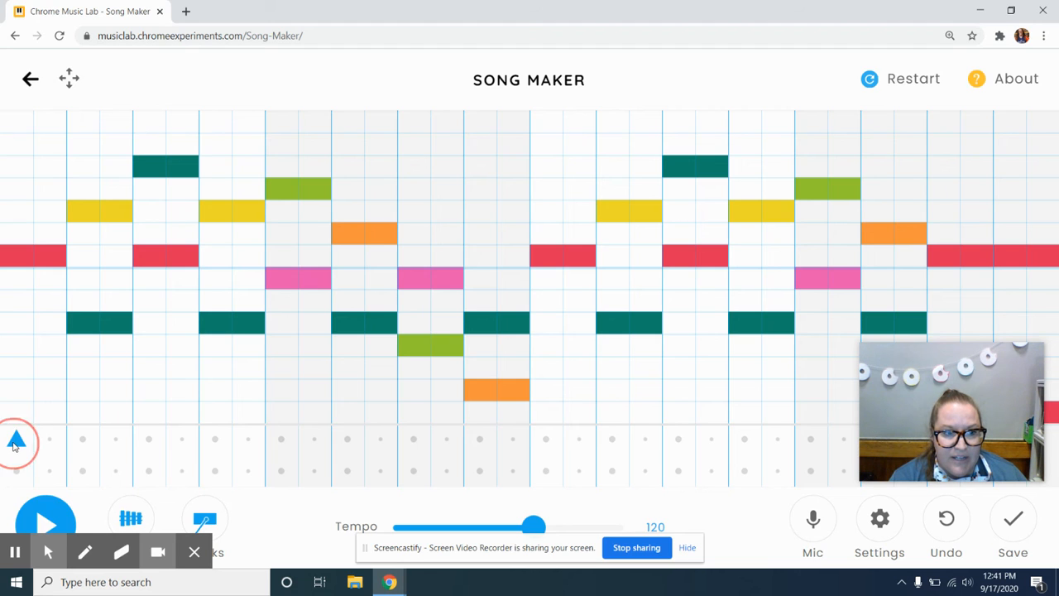
click(15, 472)
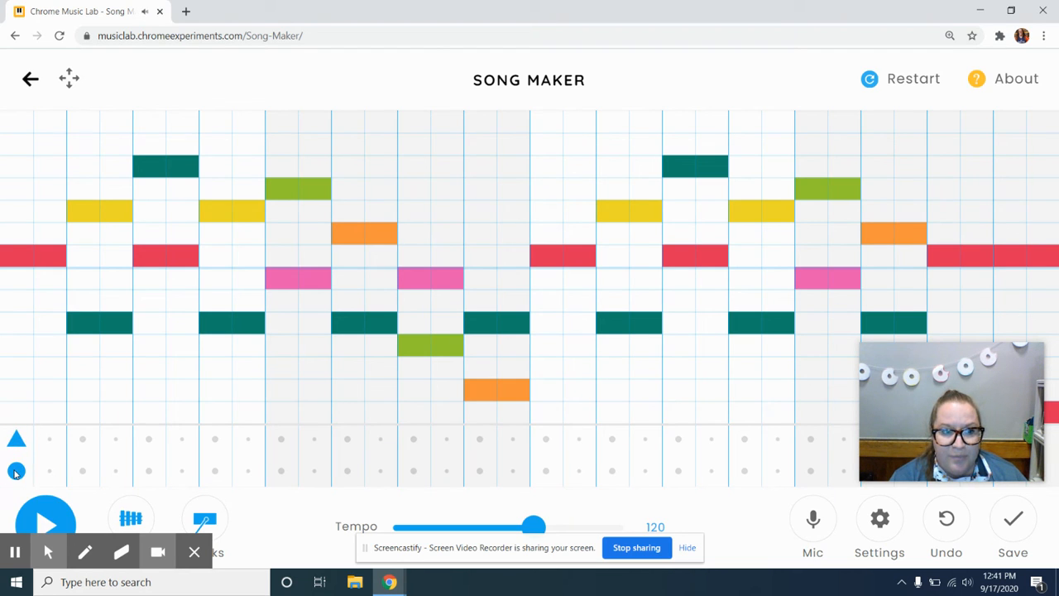
click(50, 441)
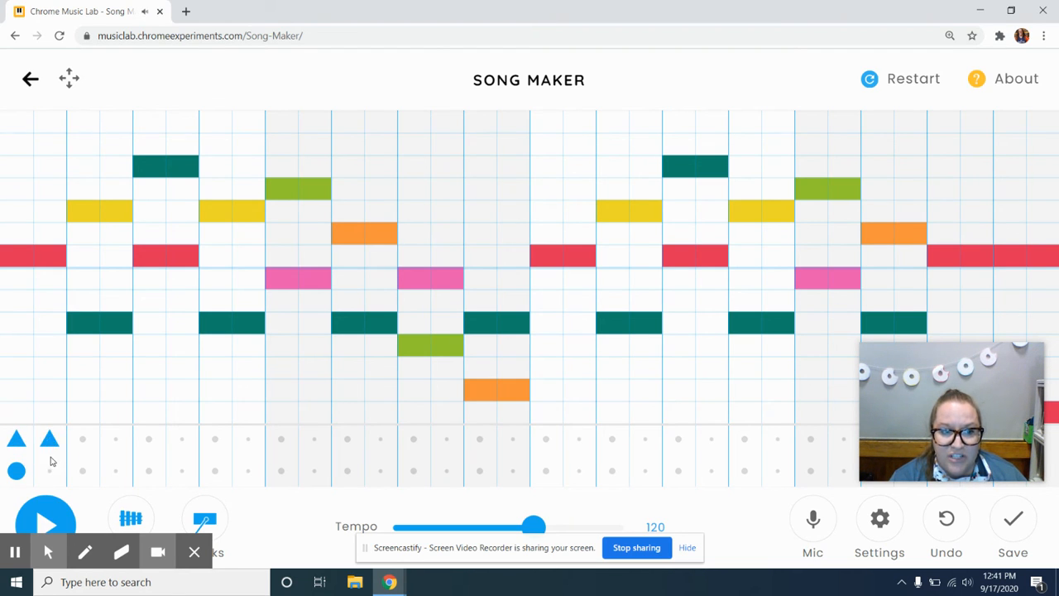
click(51, 471)
click(82, 440)
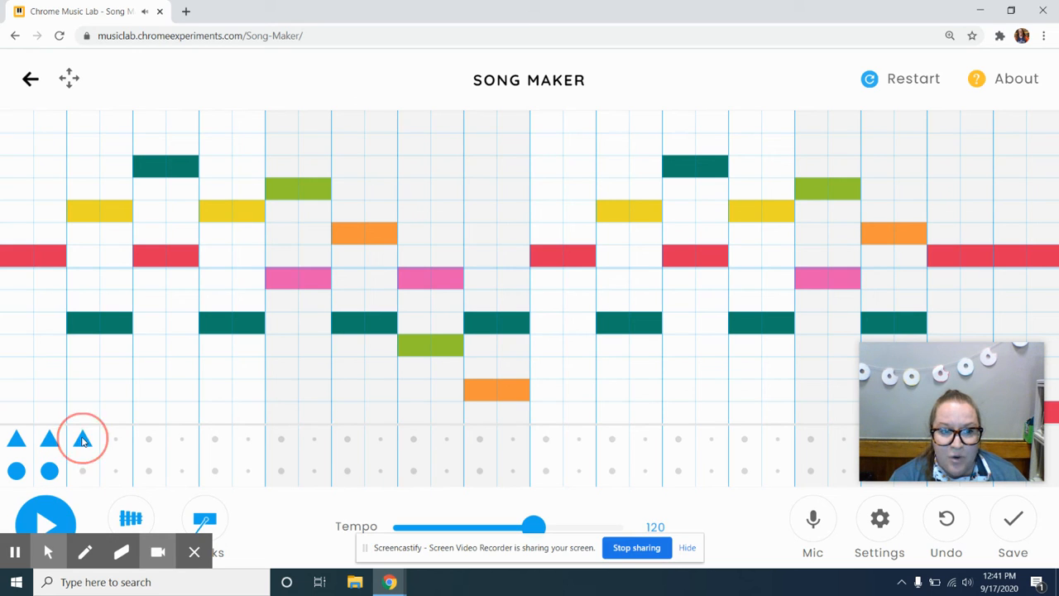
click(83, 470)
click(116, 439)
click(116, 470)
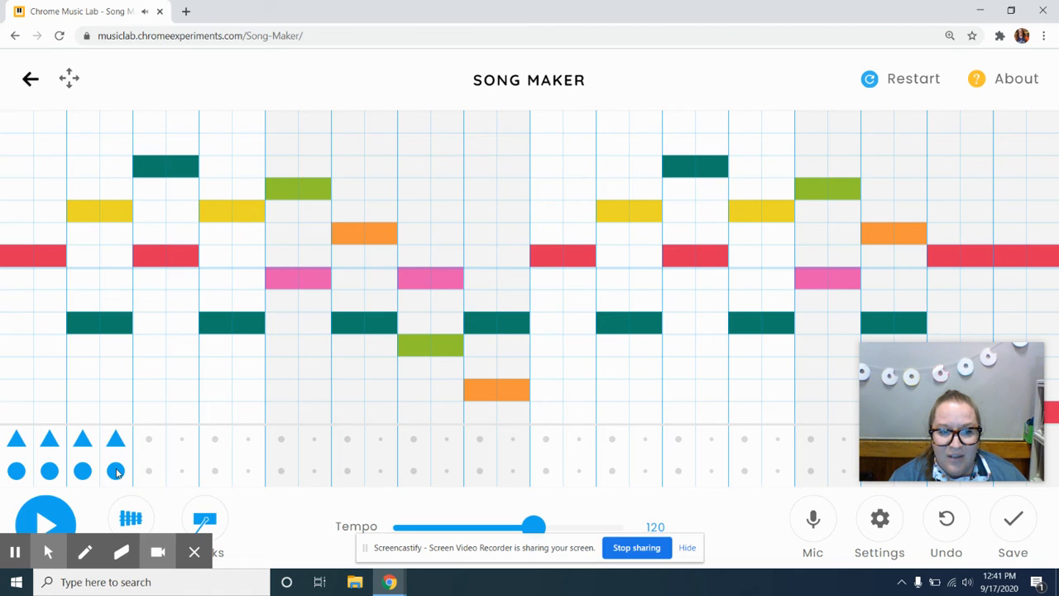
Set the percussion to the drum kit and add hits in both rows on beat 3 of the first bar, covering both columns
click(202, 519)
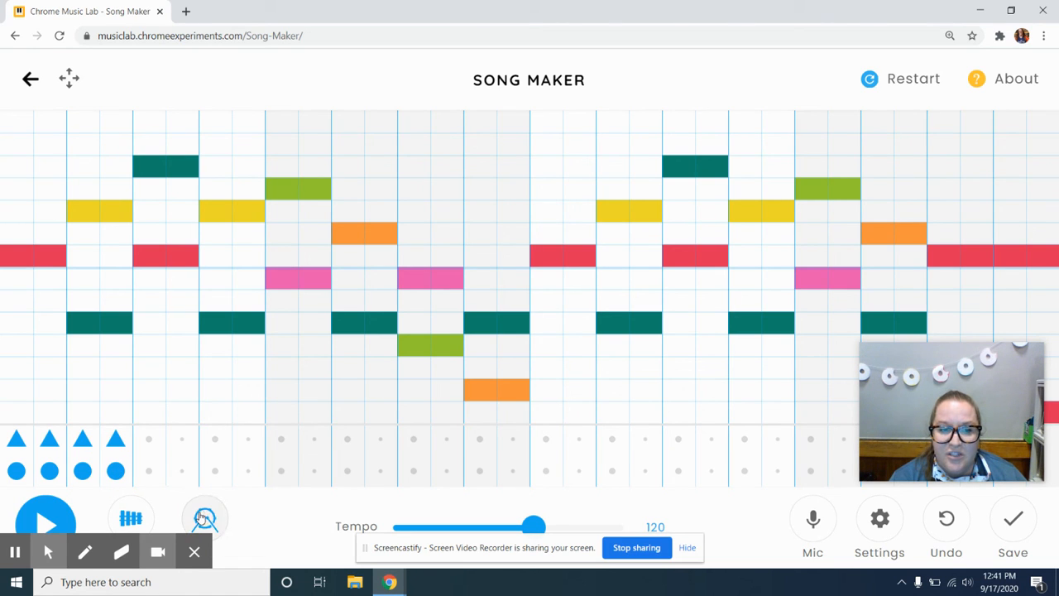
click(149, 440)
click(149, 470)
click(180, 471)
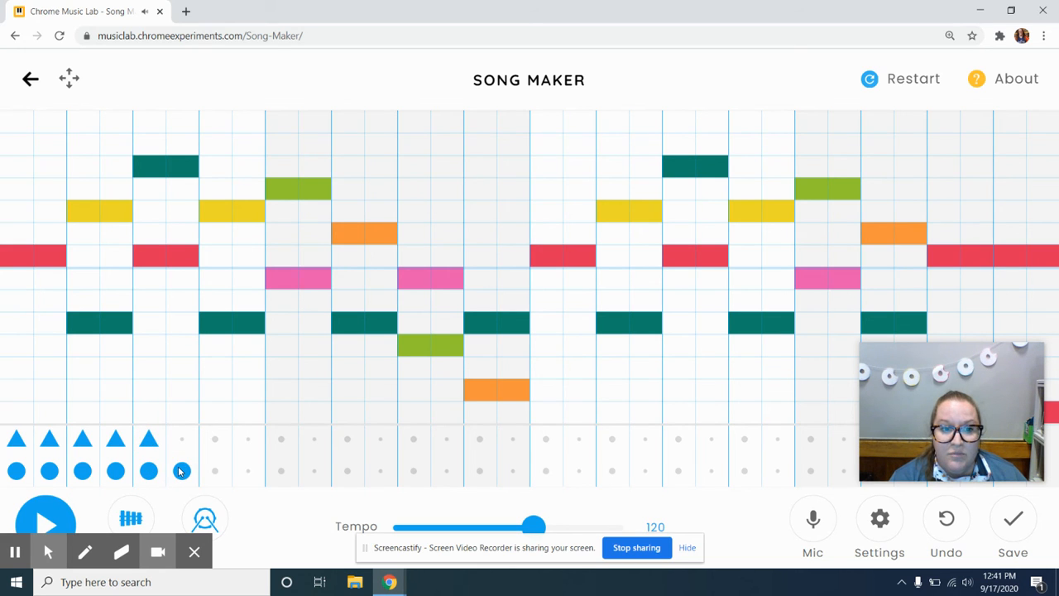
click(182, 440)
Set the percussion to conga and add hits in both rows on beat 4 of the first bar, covering both columns
click(205, 517)
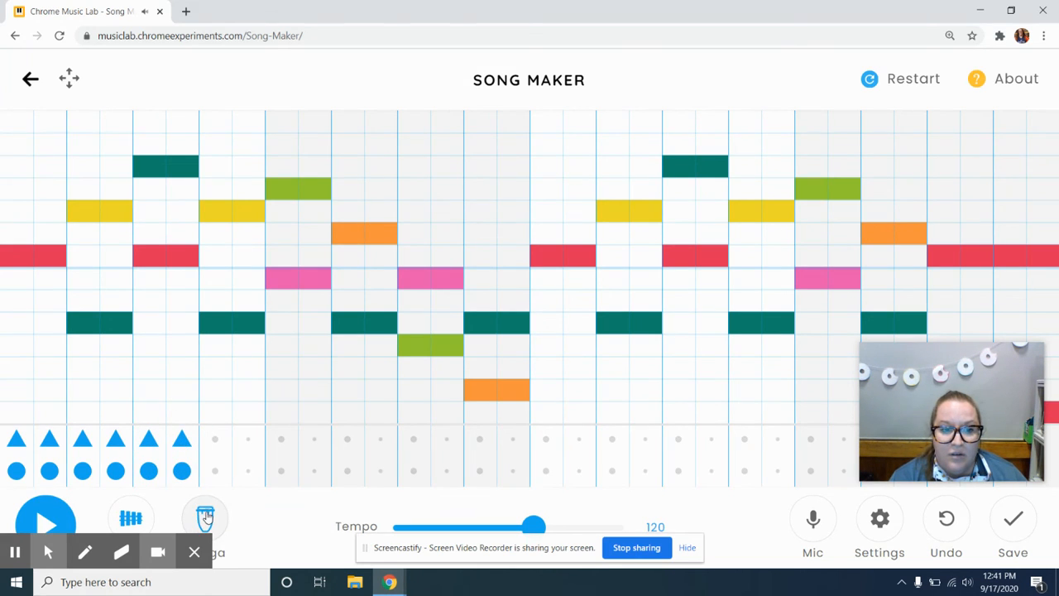
click(221, 472)
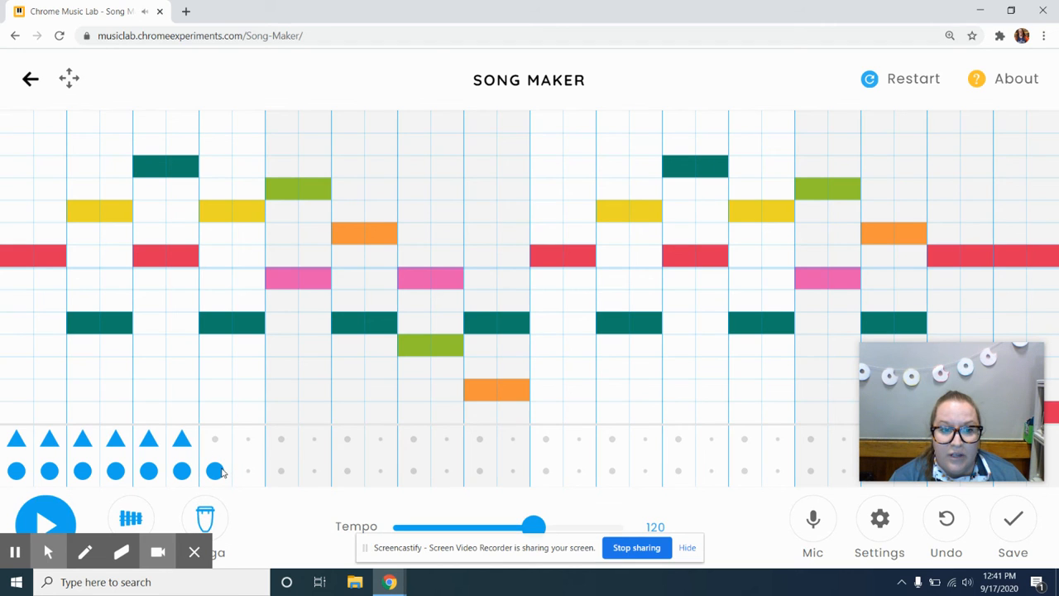
click(218, 443)
click(246, 440)
click(248, 469)
Set the percussion to electronic and add hits in both rows on the first two columns of the second bar
click(206, 518)
click(281, 471)
click(283, 440)
click(314, 471)
click(316, 441)
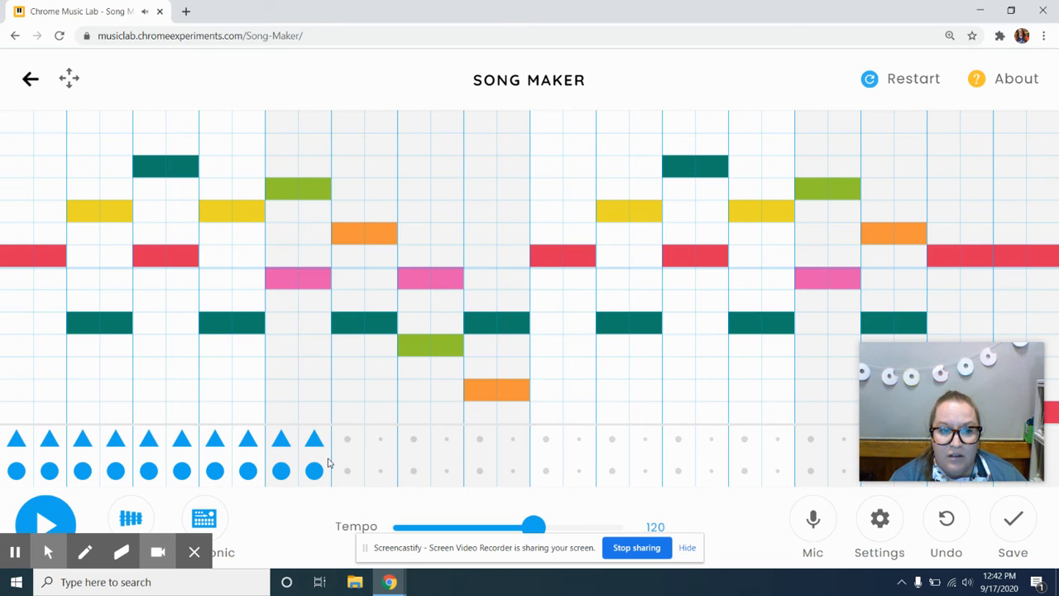
Clear all triangles from the upper percussion row and continue the circles in the lower row through the end of the fourth bar
mouse_move(28, 446)
mouse_down()
mouse_move(14, 441)
mouse_move(314, 439)
mouse_up()
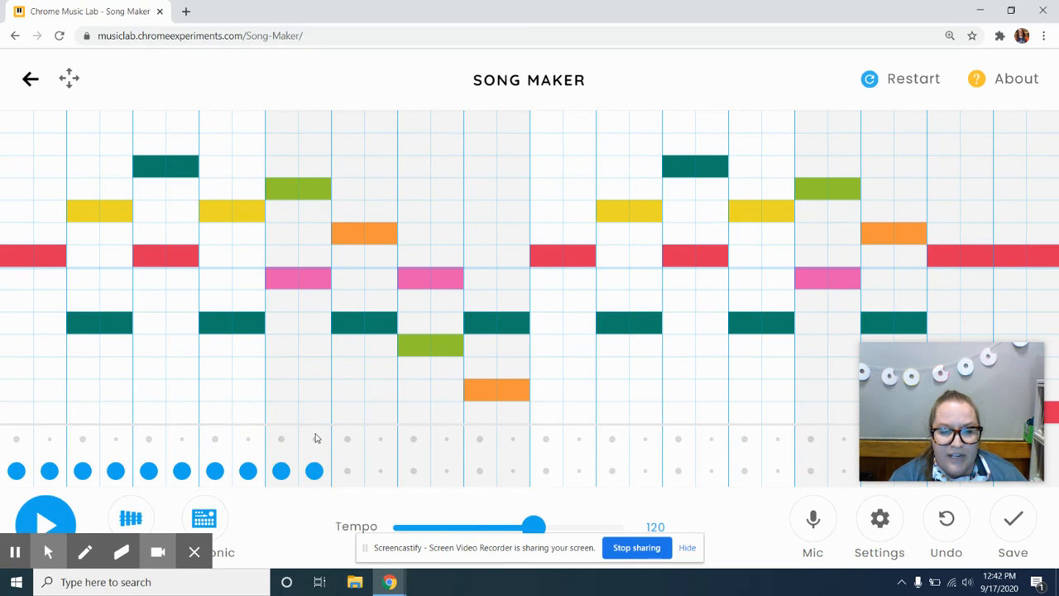
click(347, 471)
drag(346, 471, 907, 473)
drag(1006, 471, 1045, 472)
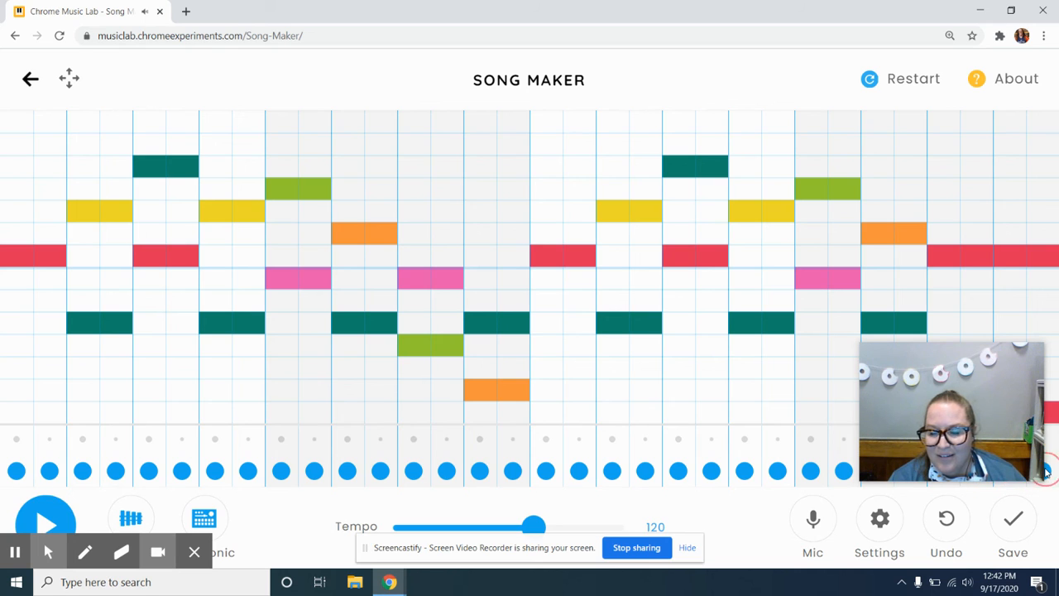
Add an upper-row percussion triangle on the first beat of each of the four bars
click(15, 441)
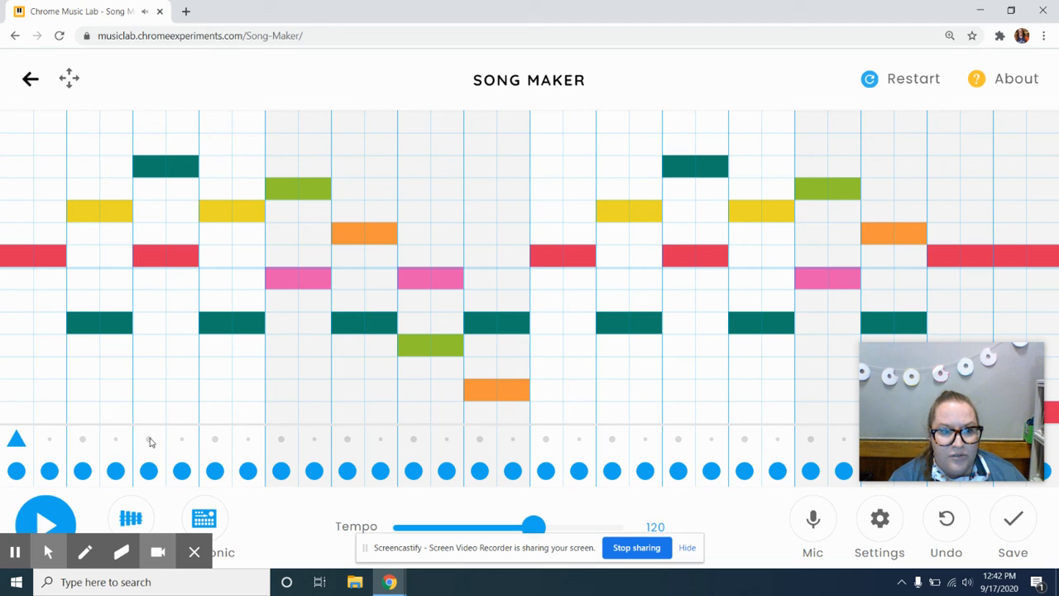
click(280, 440)
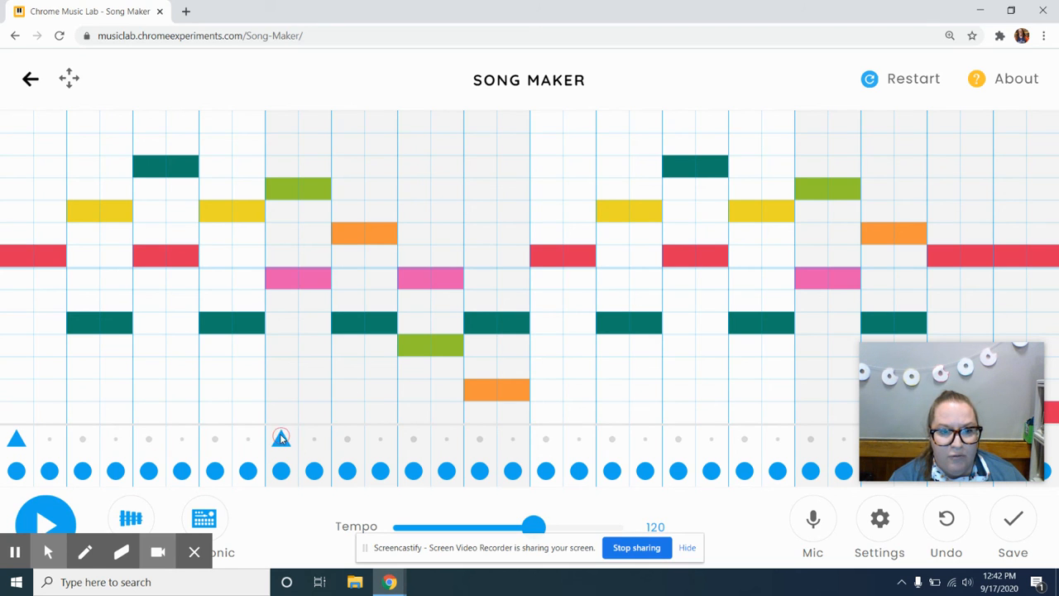
click(544, 440)
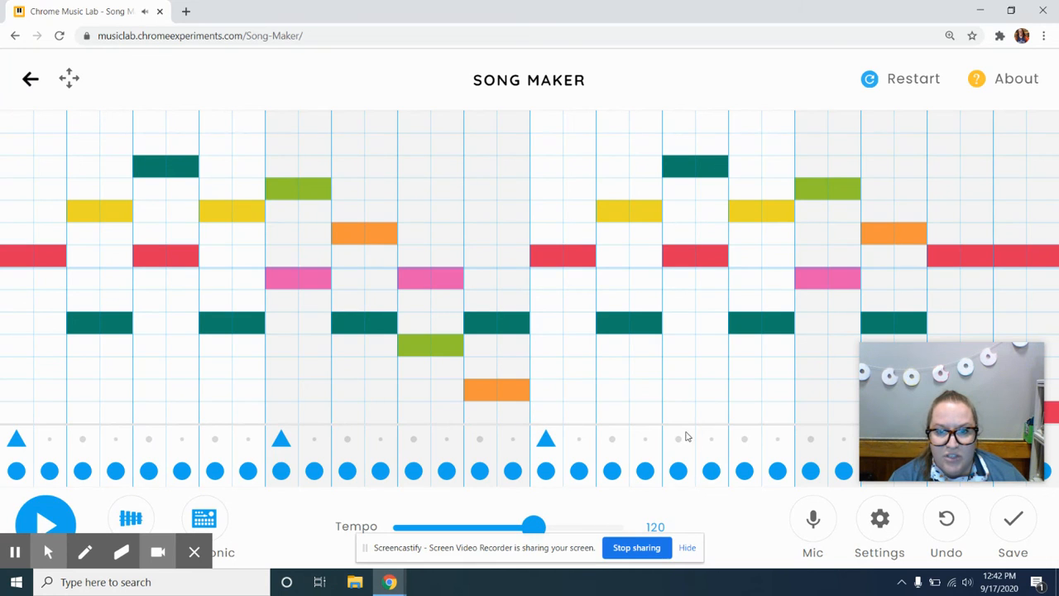
click(810, 440)
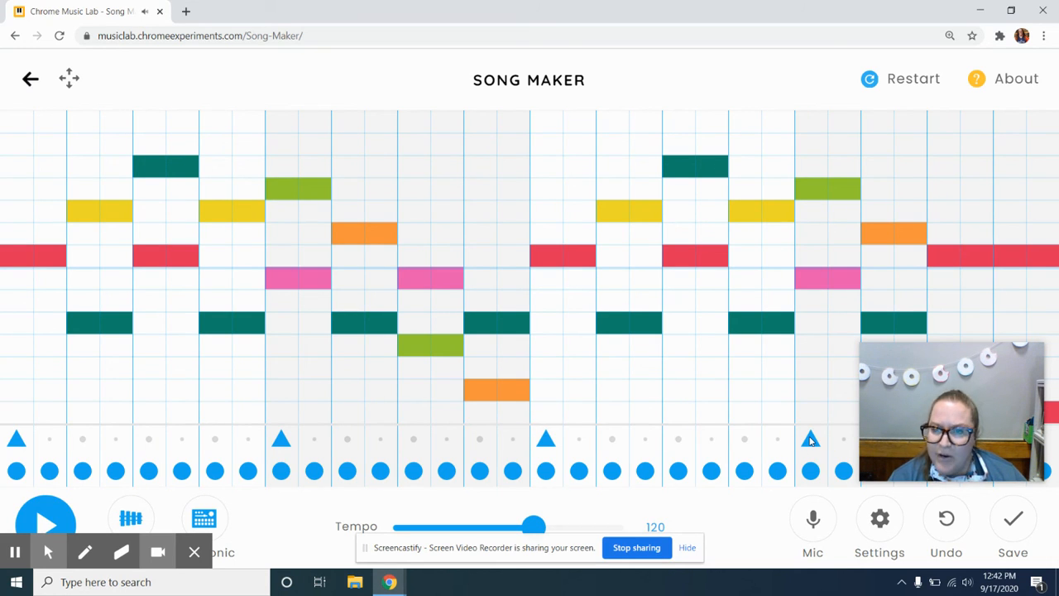
Switch the melody instrument from marimba to synth, then play the song and stop playback
click(129, 516)
click(130, 515)
click(129, 515)
click(129, 515)
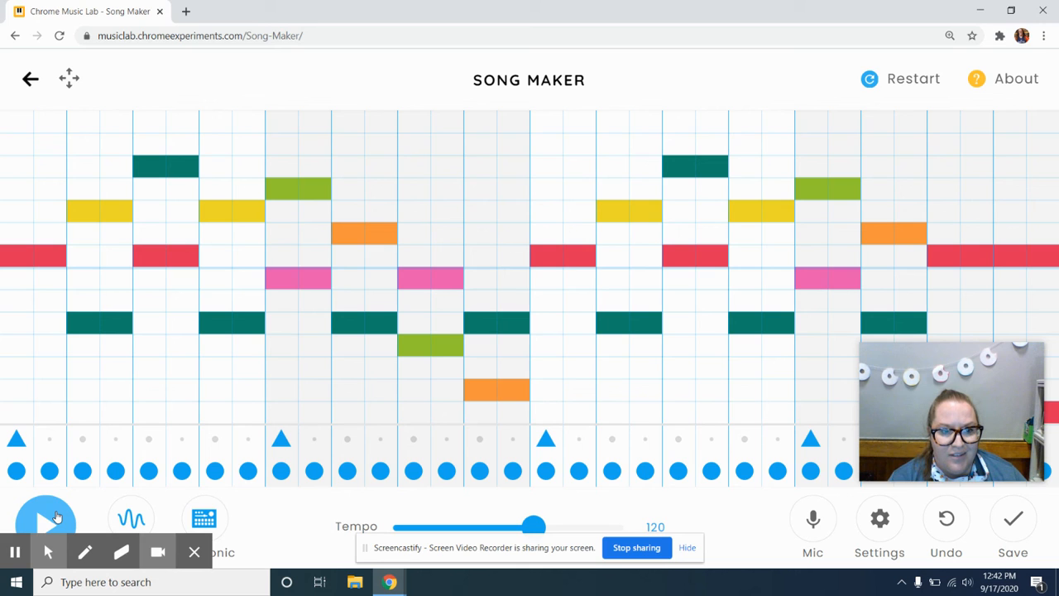
click(56, 517)
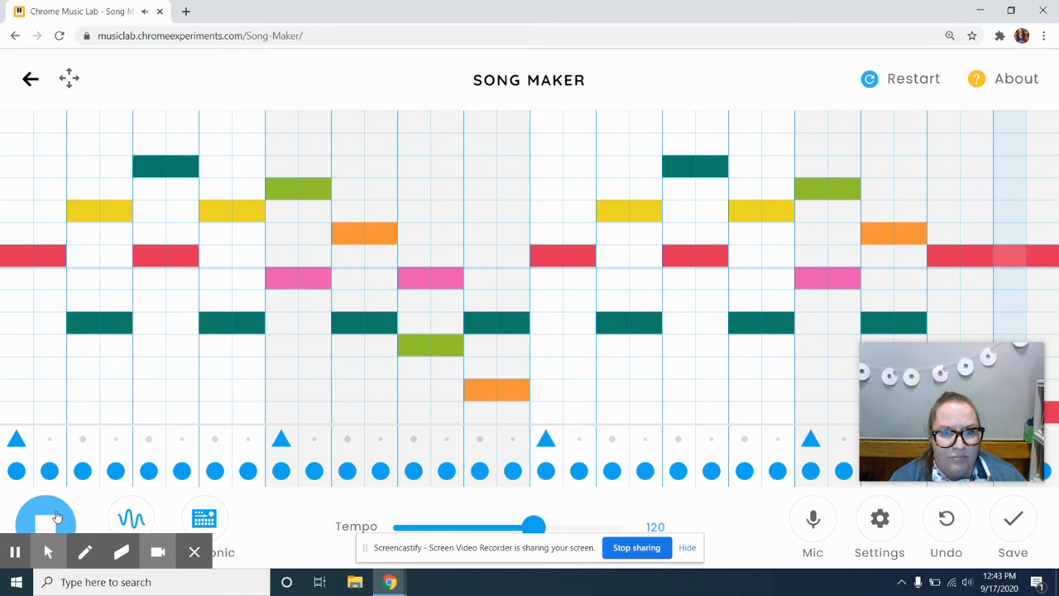
click(56, 517)
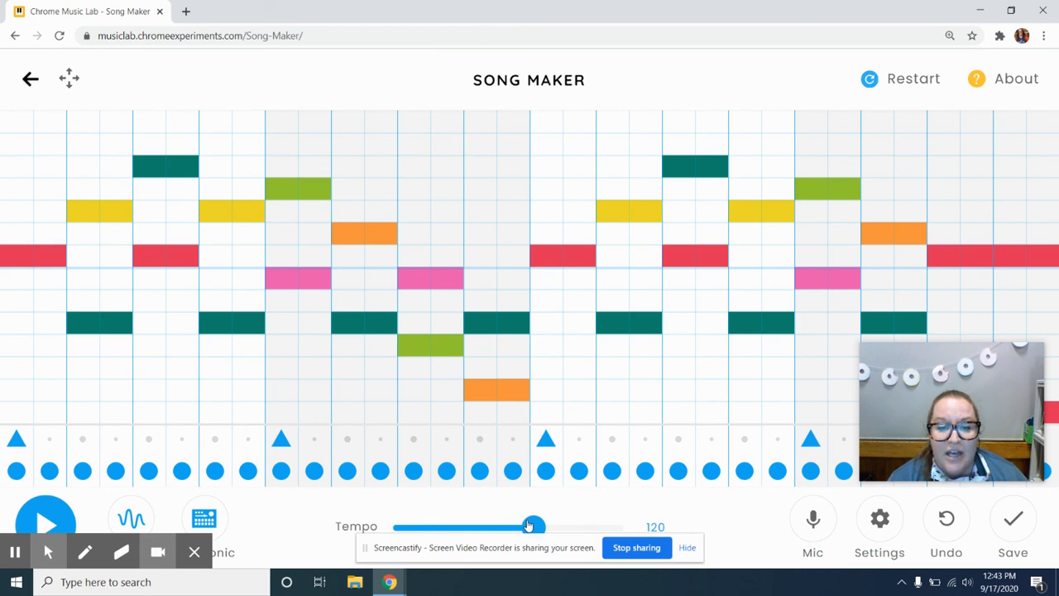
Raise the tempo to 240, play the song at that speed and stop playback
drag(530, 526, 629, 526)
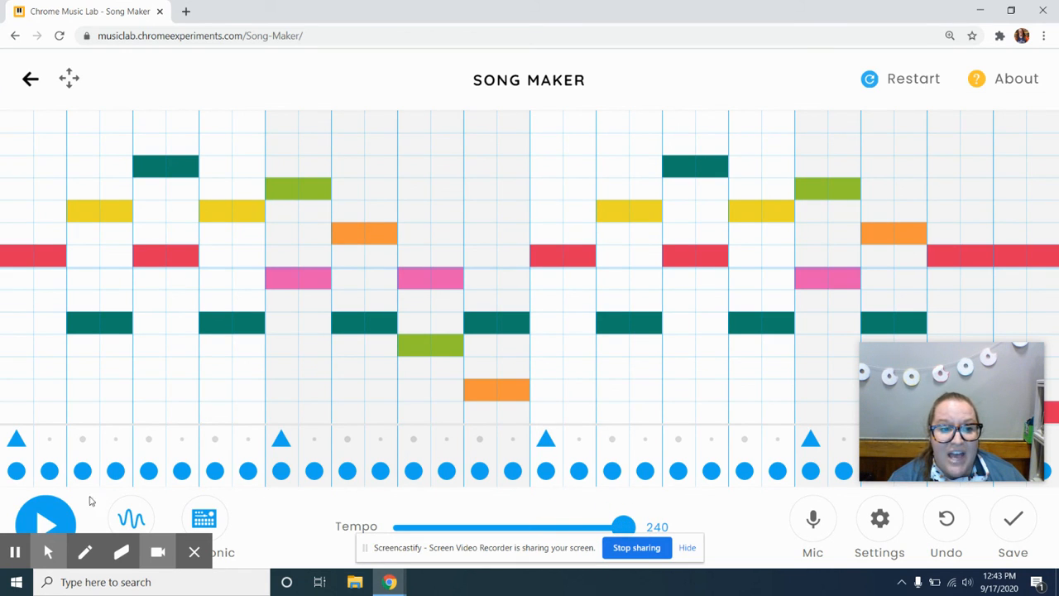
click(48, 515)
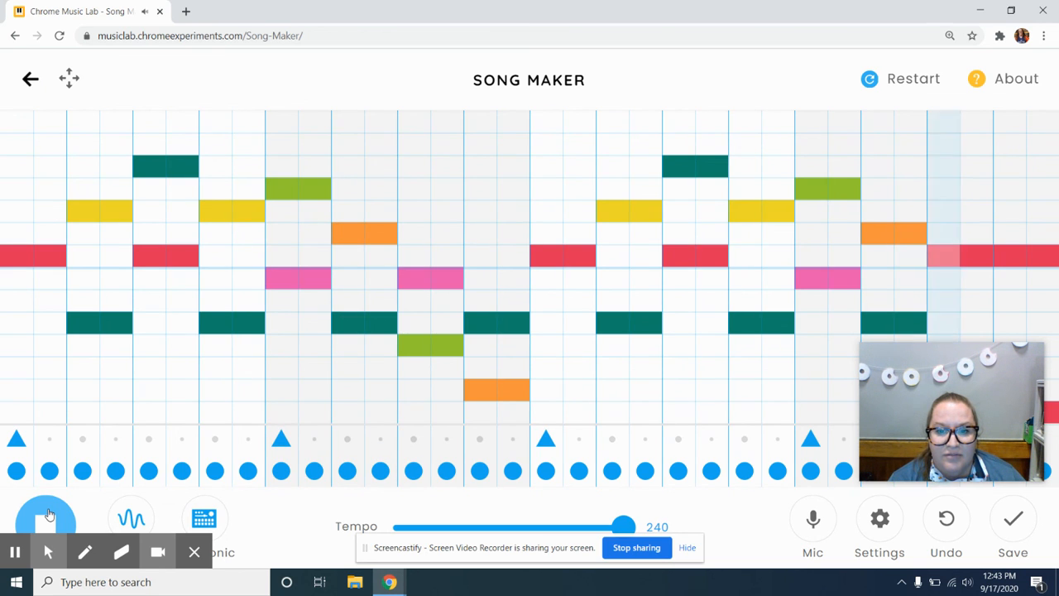
click(48, 514)
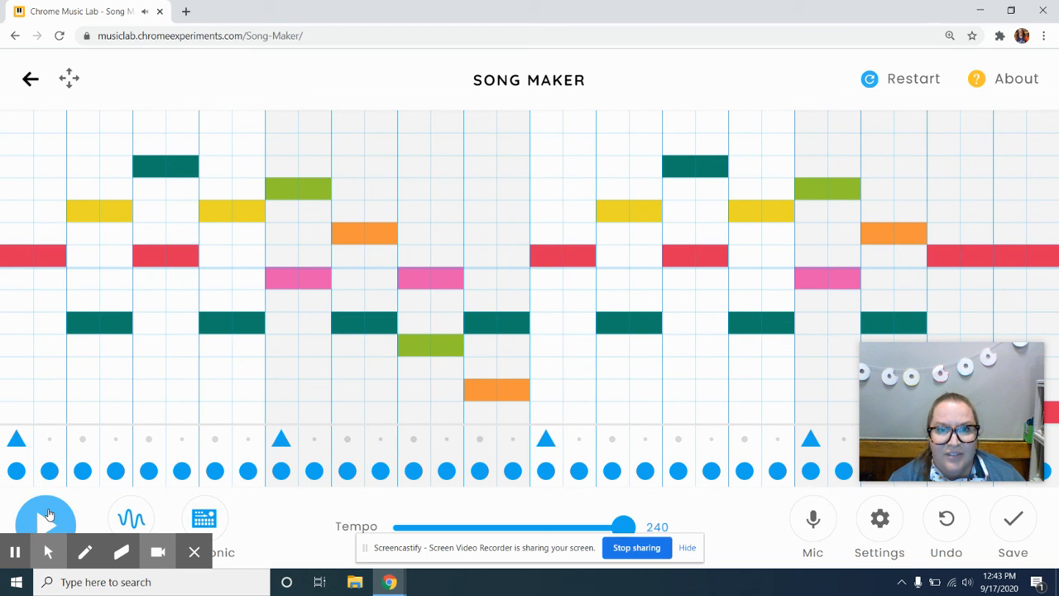
Lower the tempo to 40, play part of the song at that speed and stop playback
click(619, 528)
drag(616, 529, 398, 523)
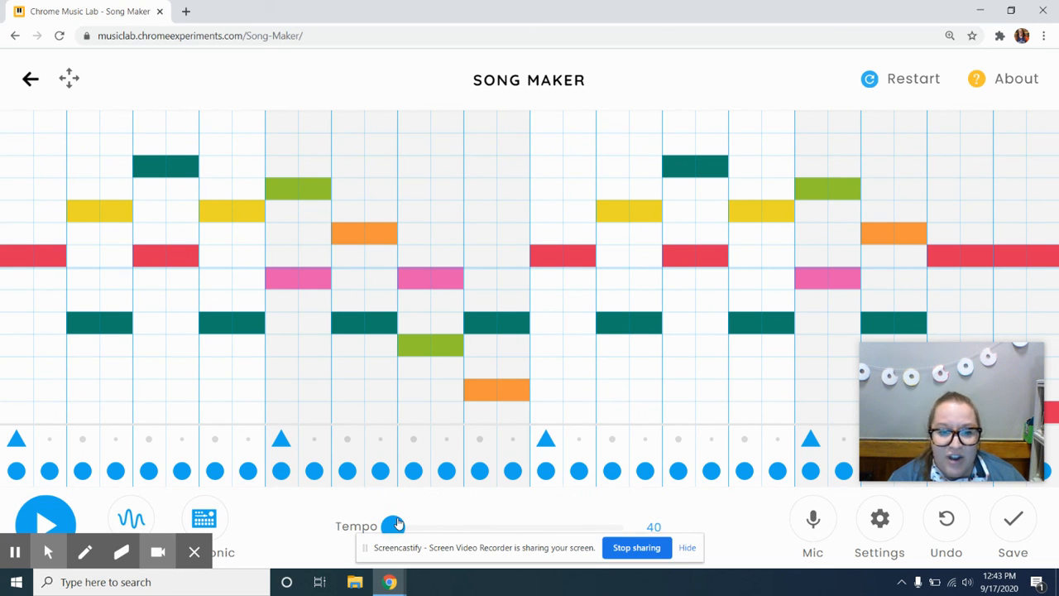
click(57, 507)
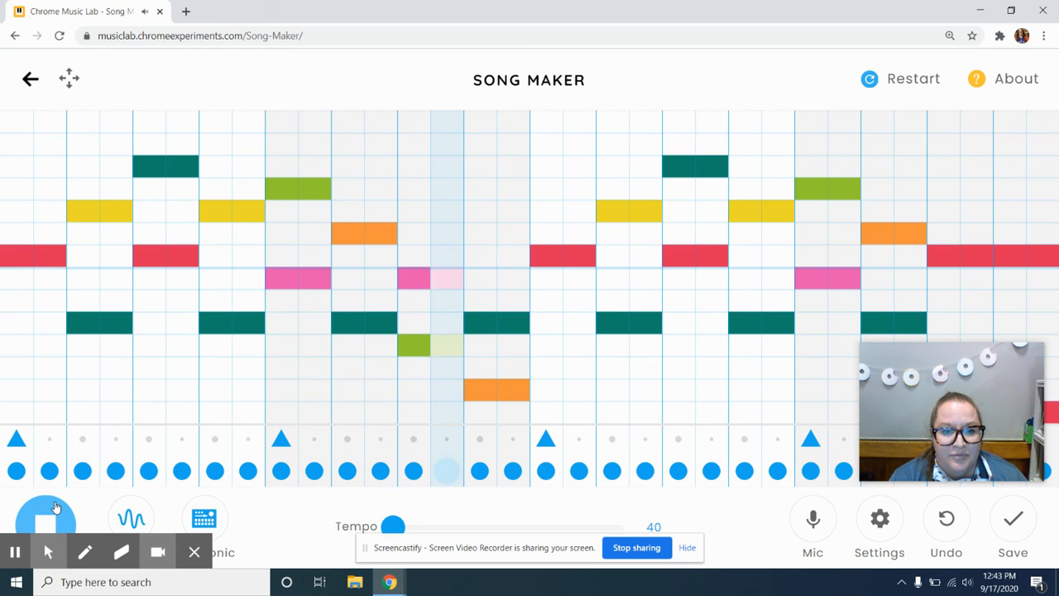
click(45, 517)
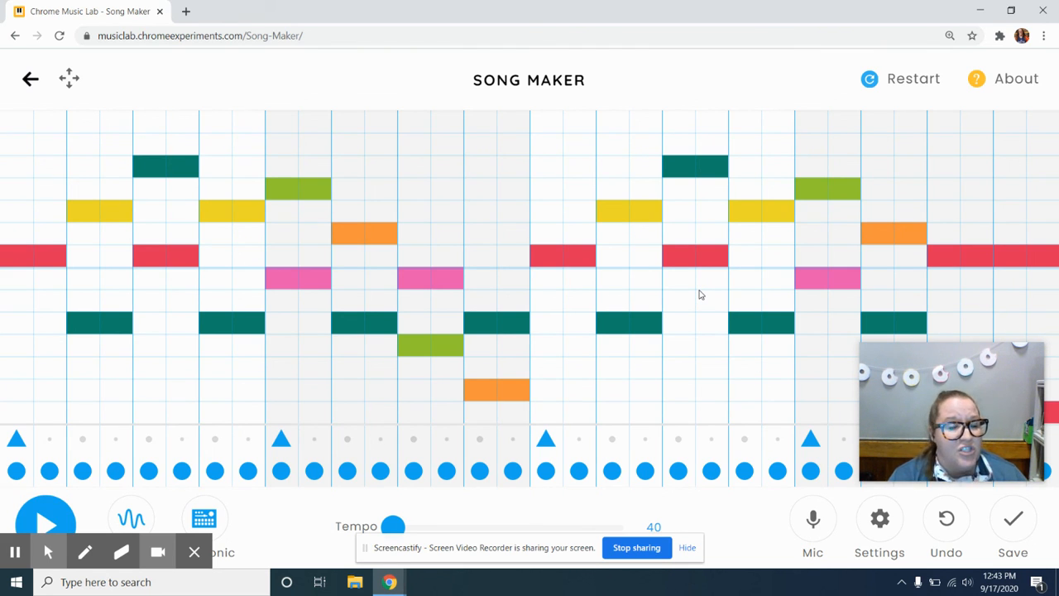
Restart with an empty song and draw a freehand wavy melody line across all four bars around the middle of the grid
click(895, 81)
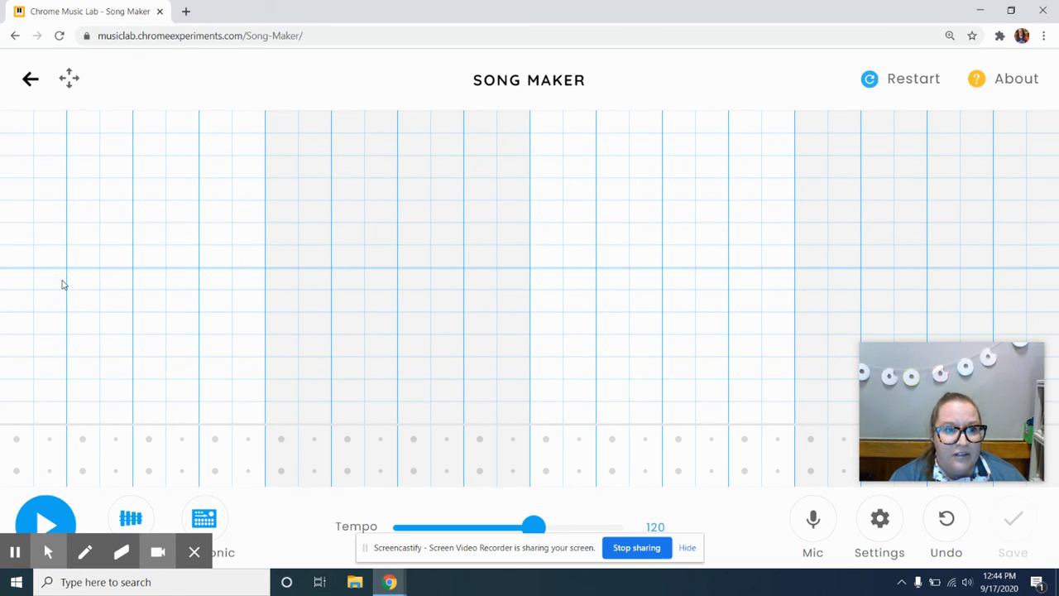
mouse_move(35, 264)
mouse_down()
mouse_move(33, 255)
mouse_move(338, 207)
mouse_move(483, 302)
mouse_move(674, 211)
mouse_move(1052, 278)
mouse_move(1055, 236)
mouse_up()
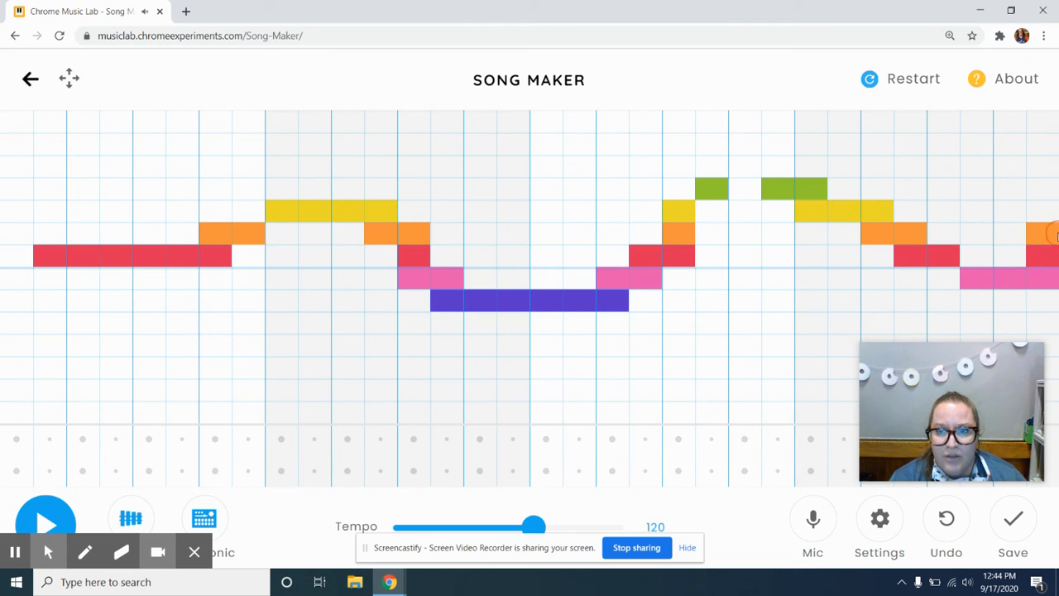